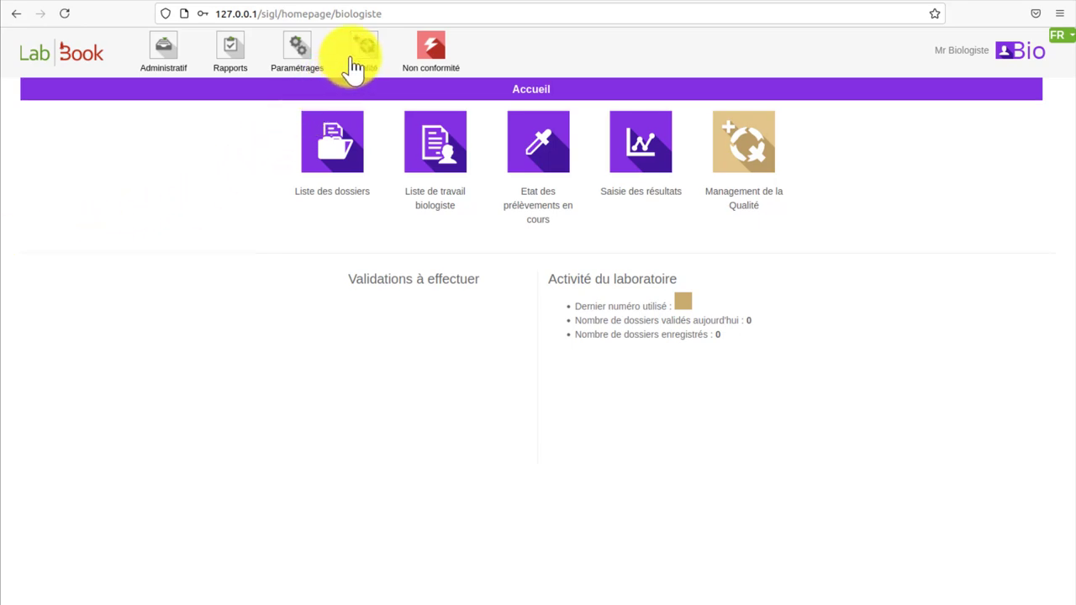
Open the laboratory's supplier list from the quality section and start adding a new supplier
click(362, 51)
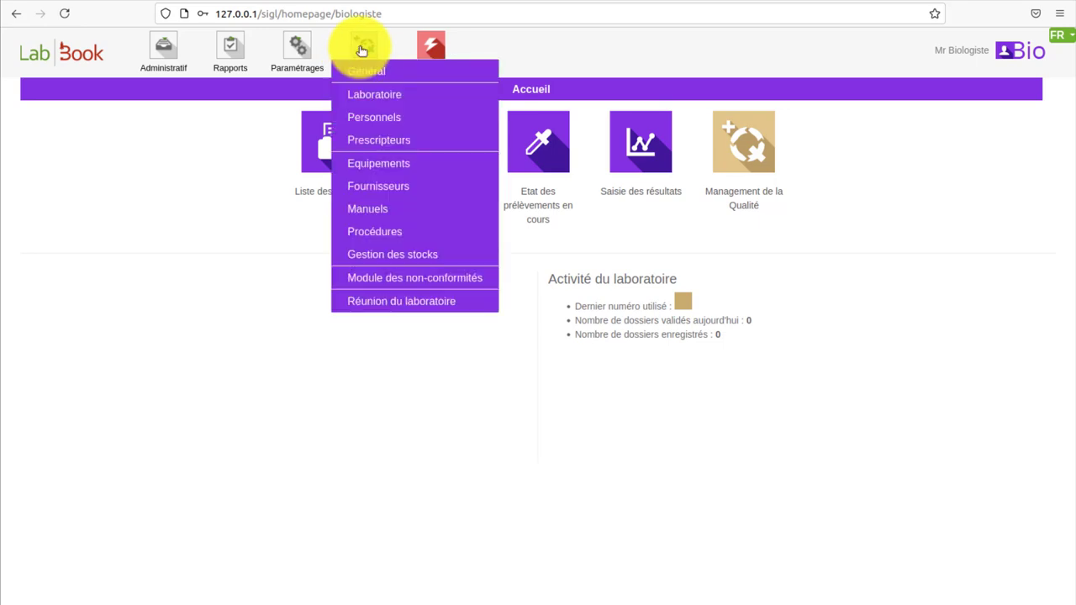
click(377, 193)
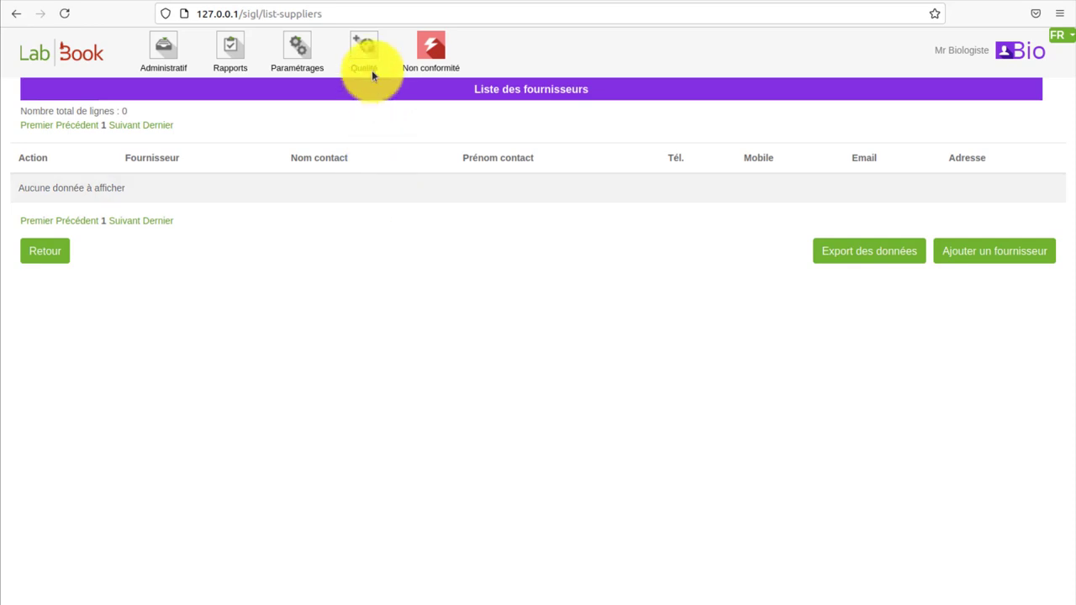
click(368, 43)
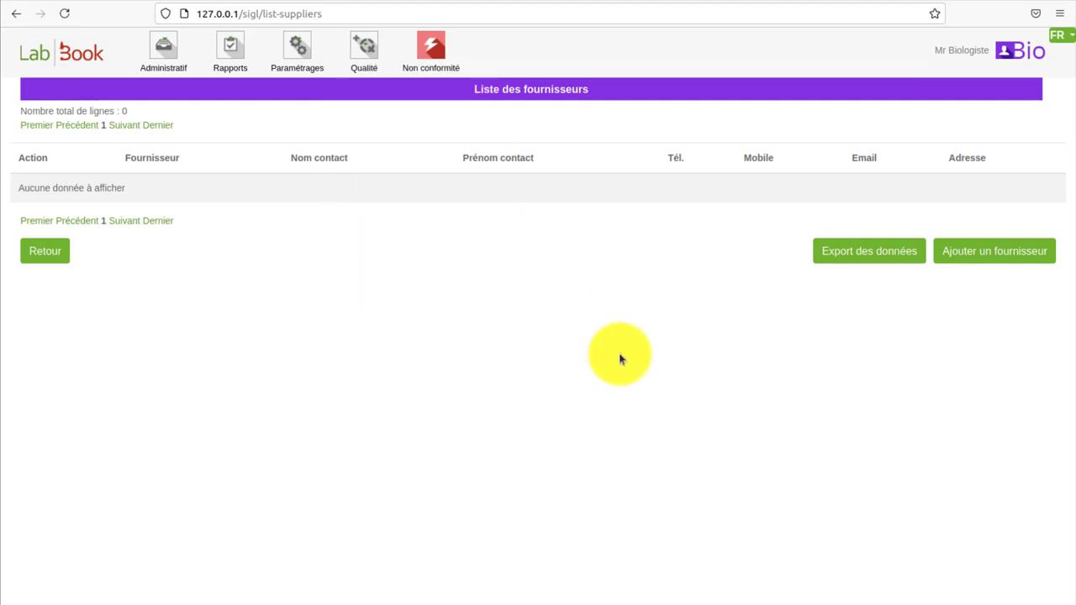
click(962, 262)
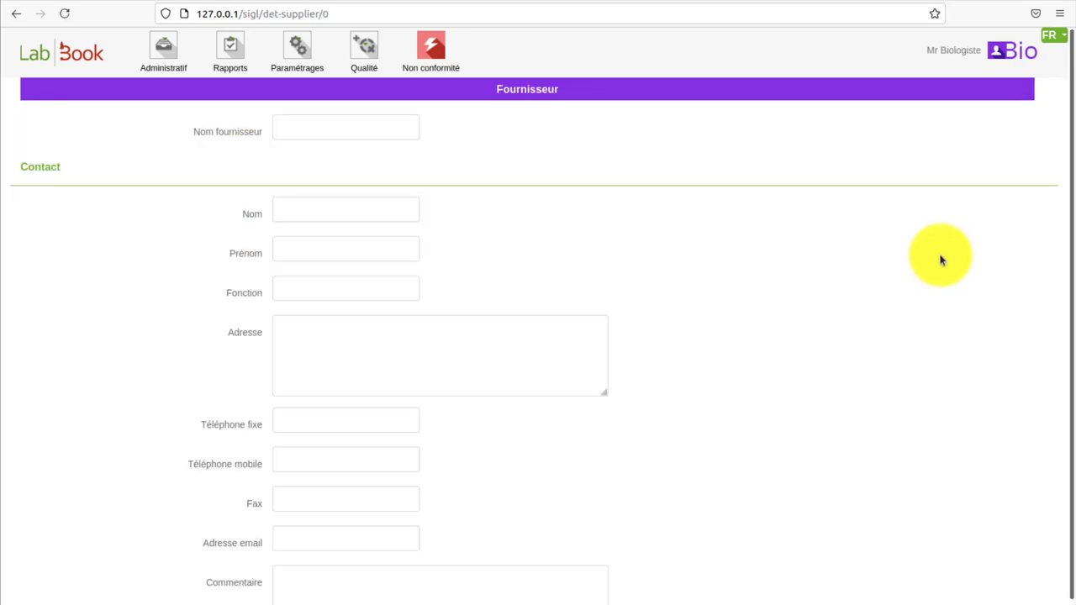
Name the supplier Magasin, save it with its contact details left blank, and reload the supplier list
click(393, 126)
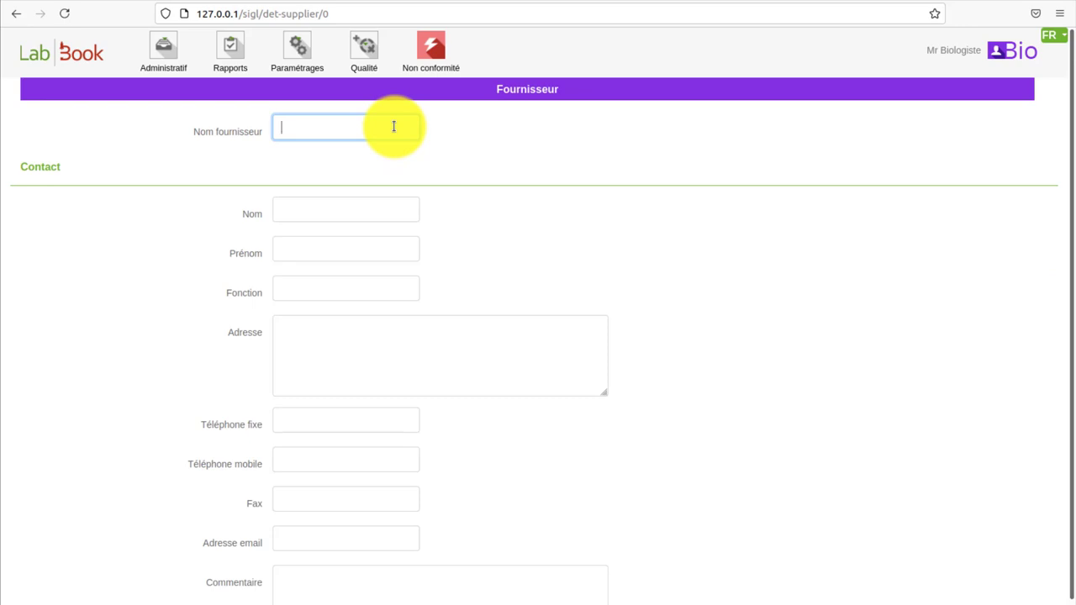
text(Magasin)
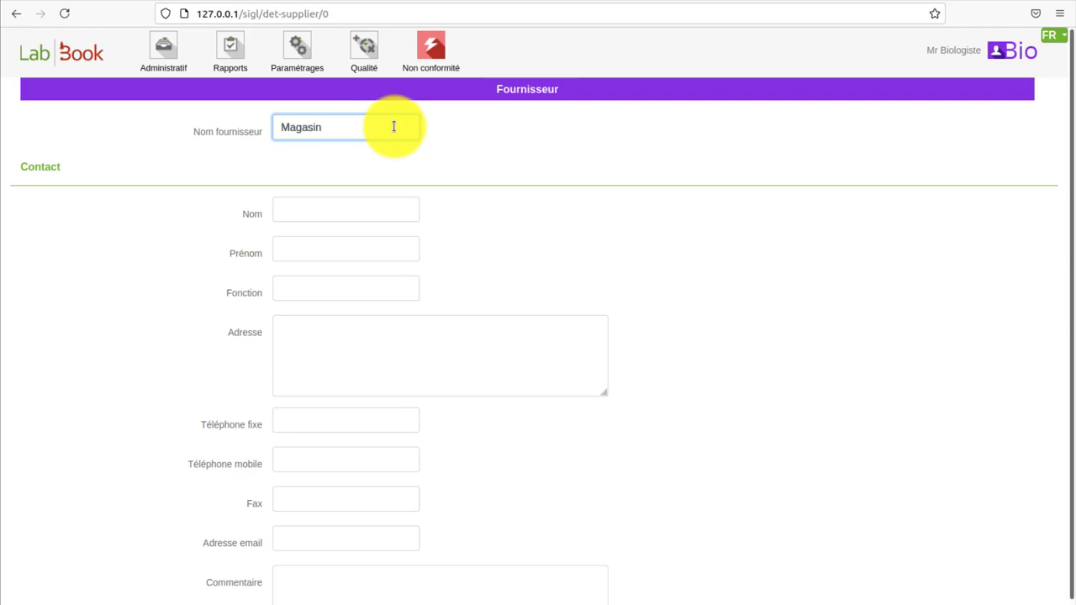
click(358, 204)
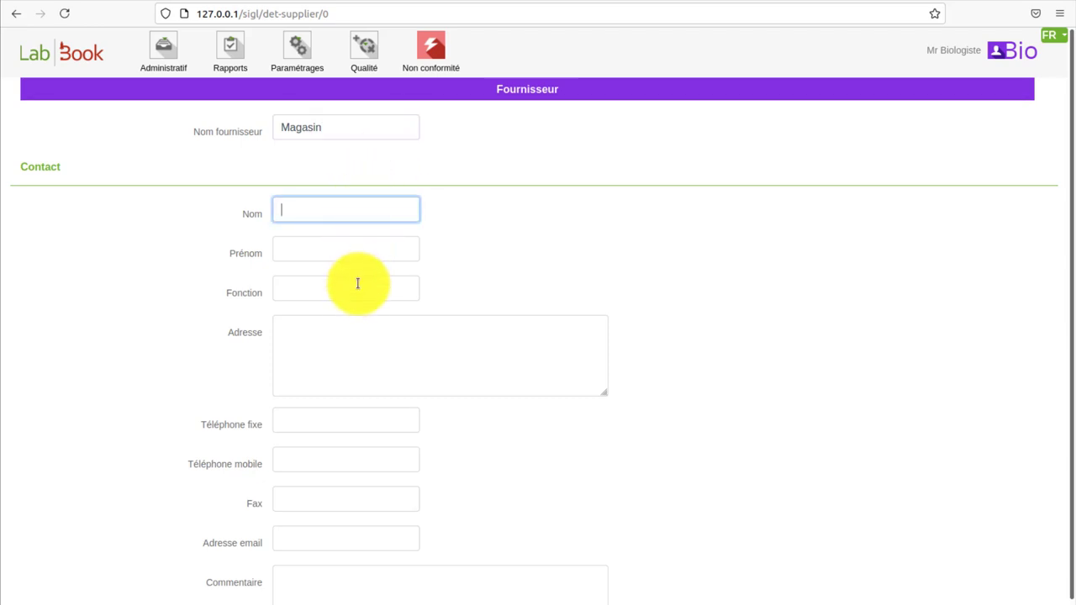
click(358, 335)
scroll(340, 378, down, 1)
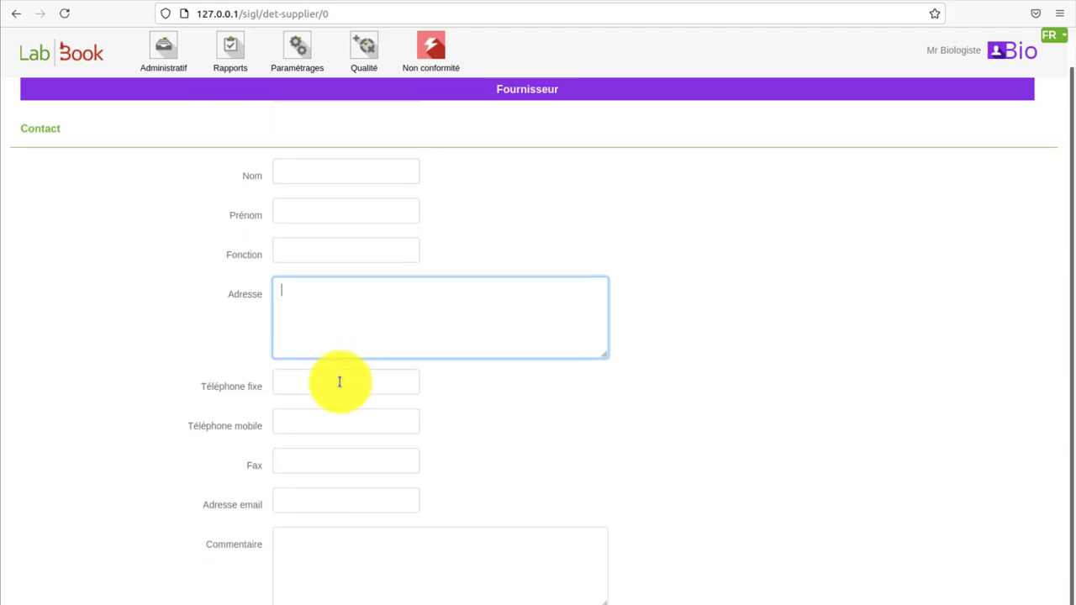
click(313, 507)
scroll(312, 508, down, 1)
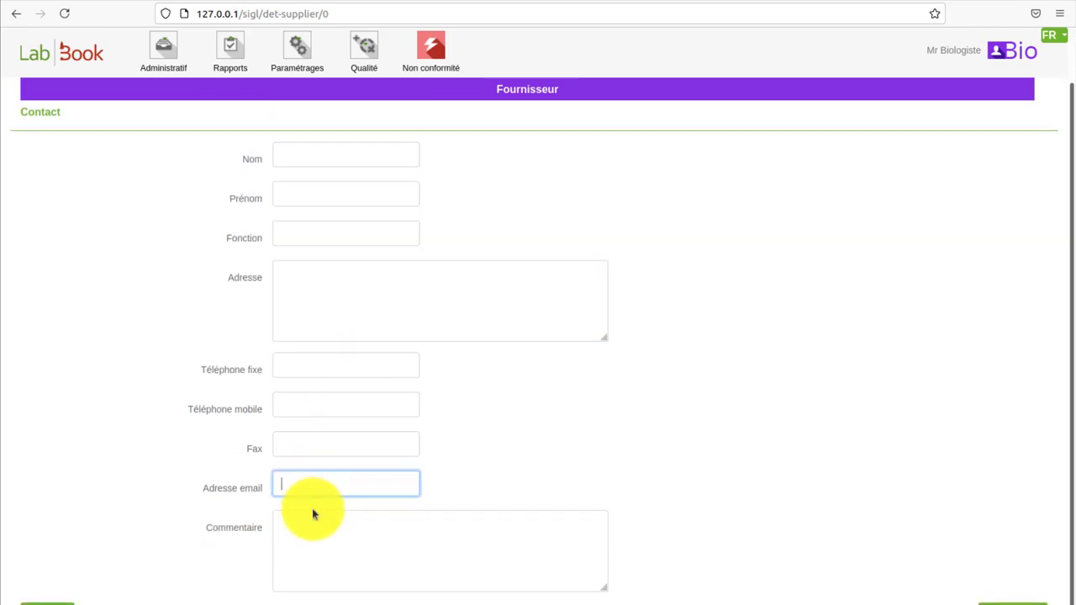
click(314, 533)
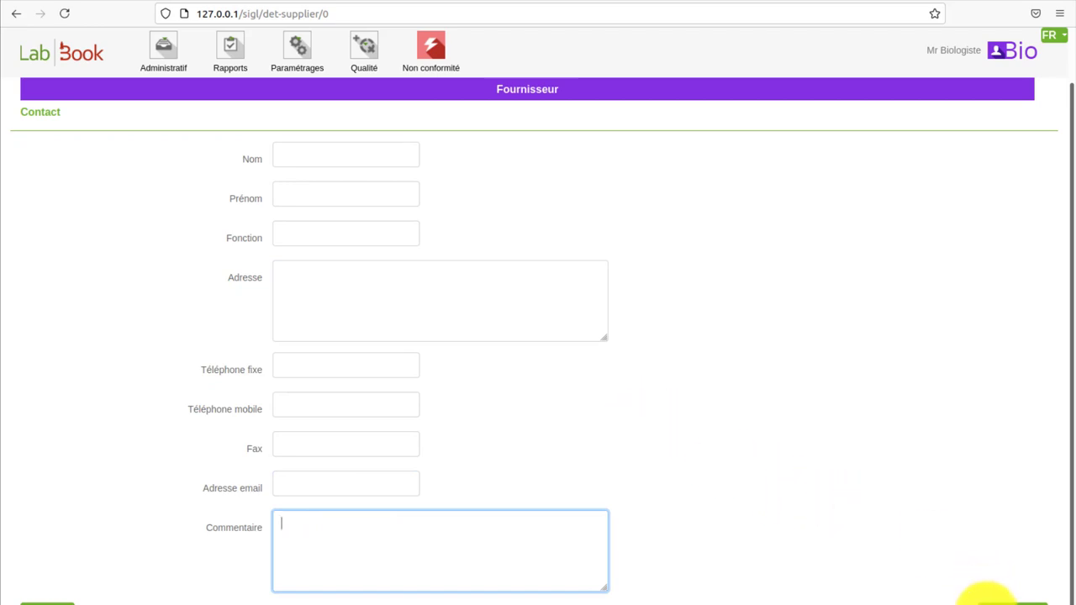
click(996, 599)
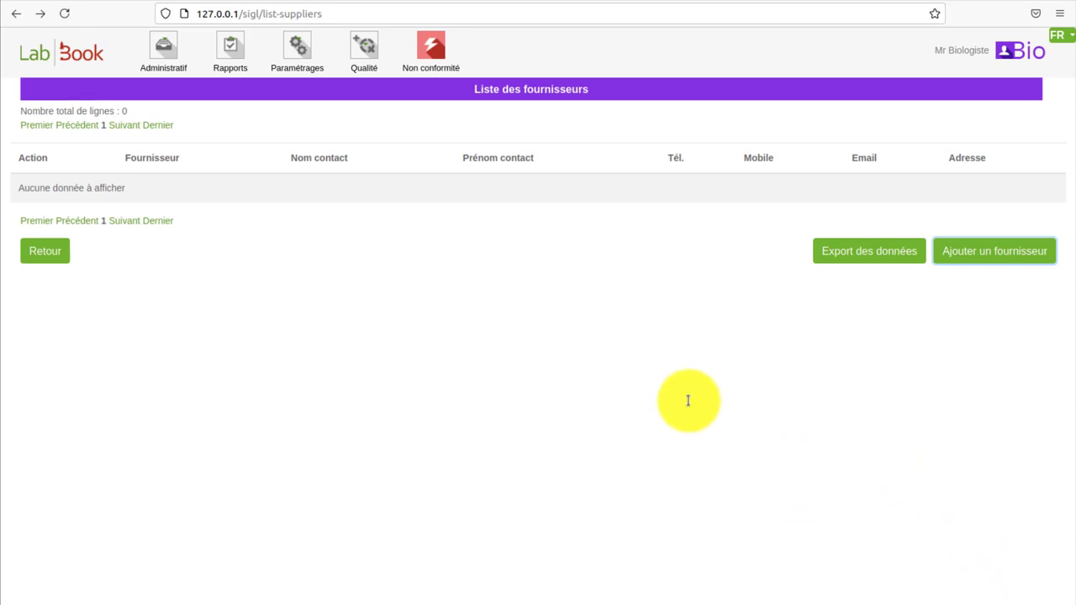
click(65, 13)
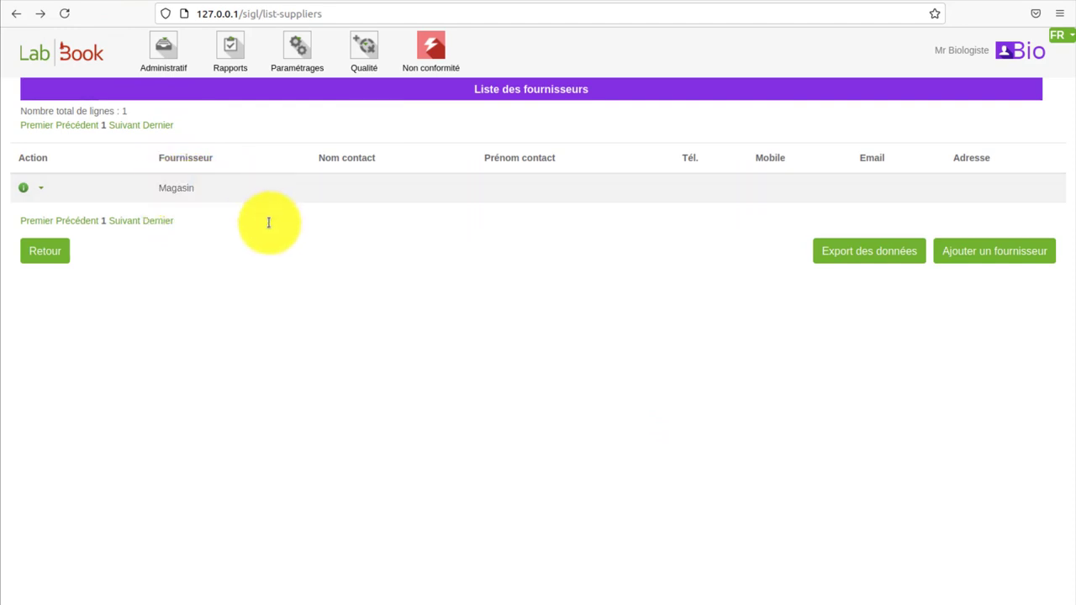
Go to stock management and start a new product with Magasin as its supplier
click(361, 49)
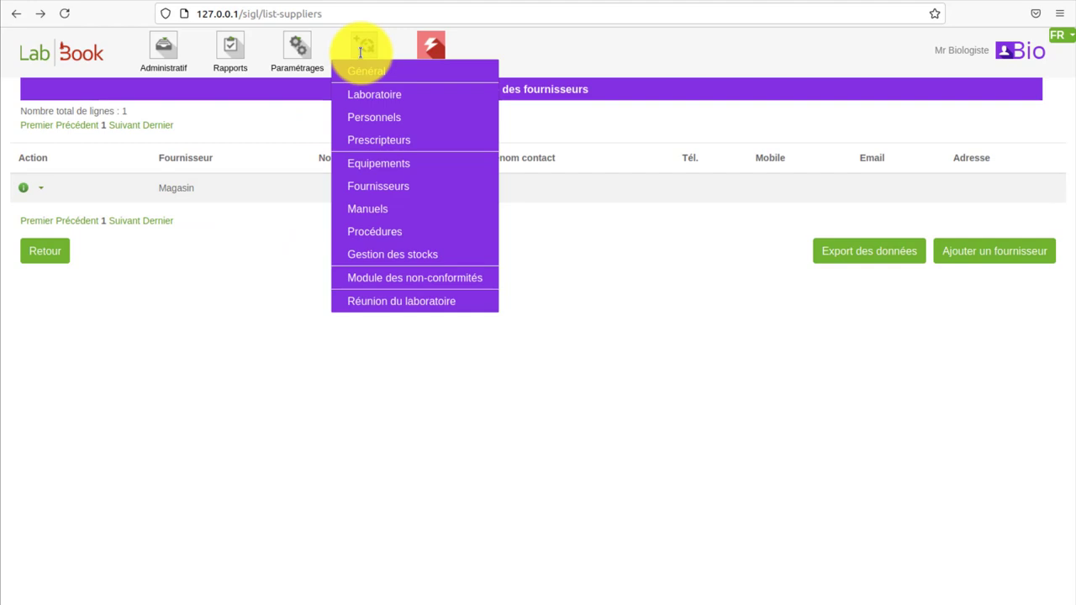
click(384, 255)
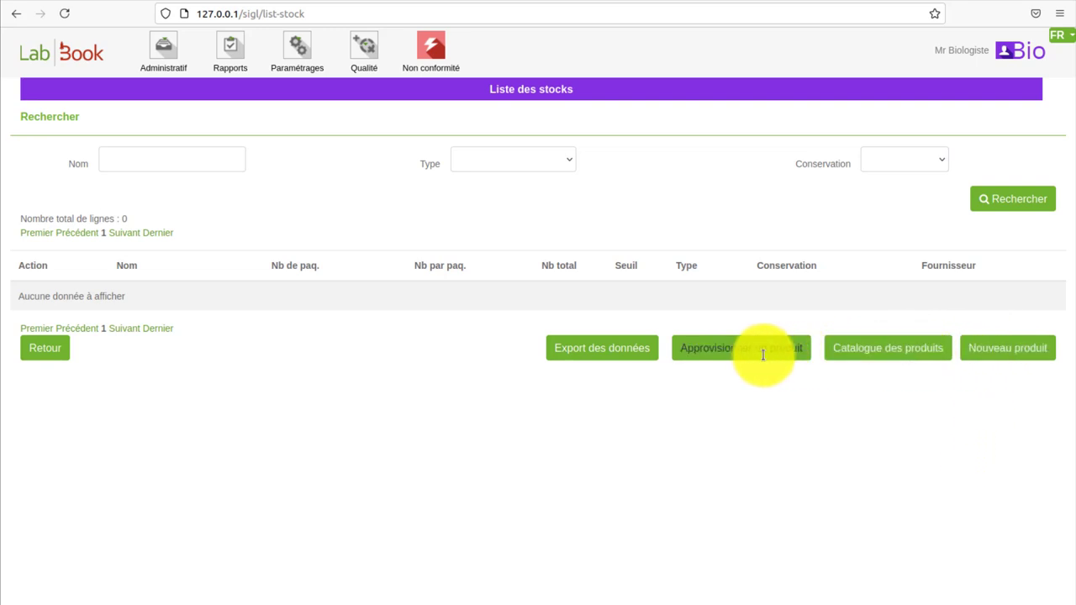
click(994, 348)
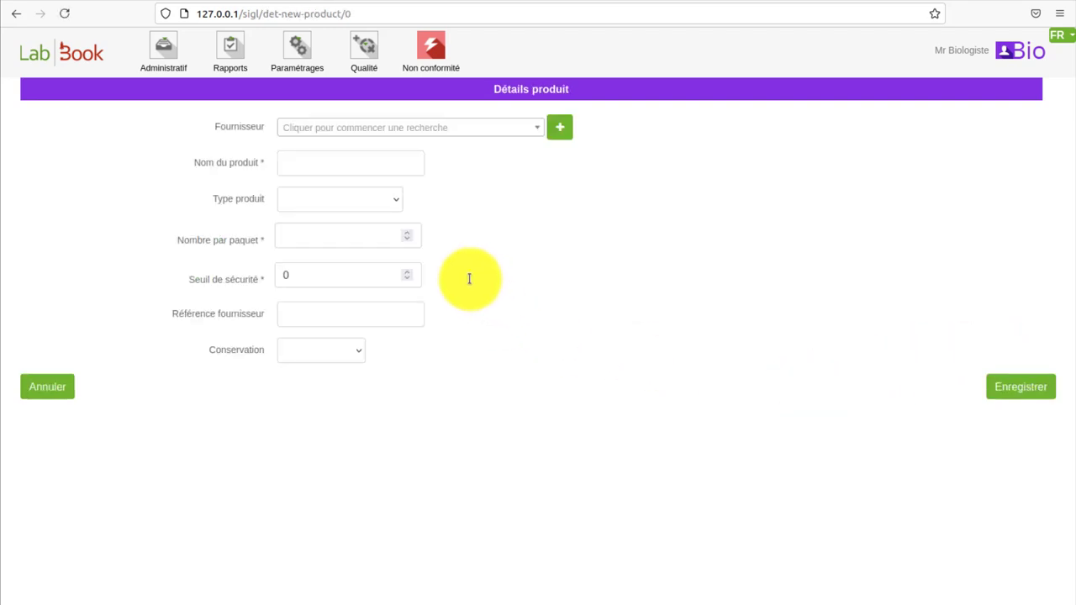
click(354, 125)
text(m)
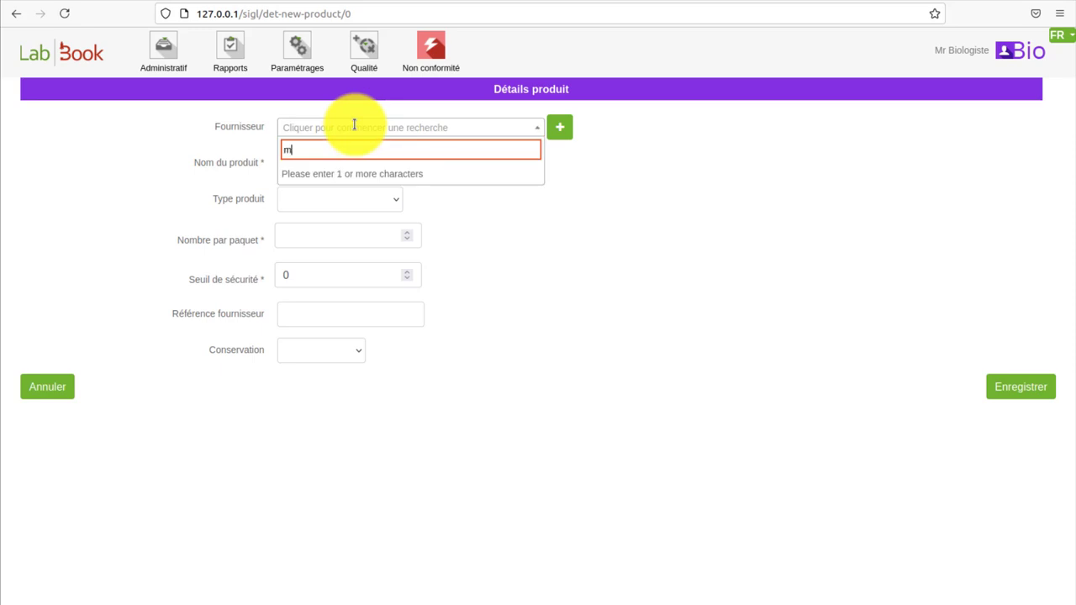
text(a)
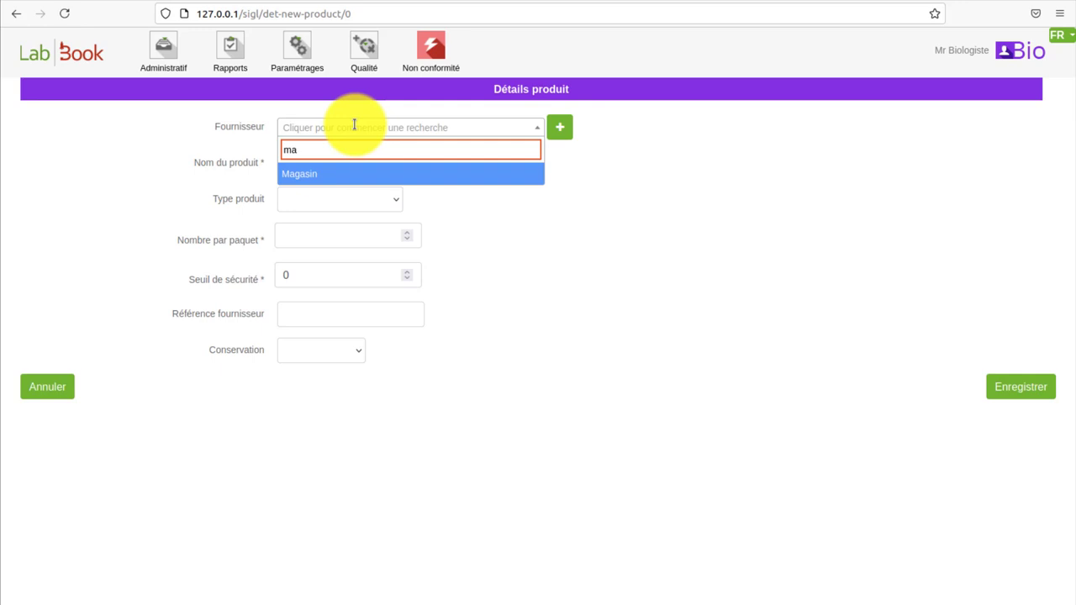
key(Return)
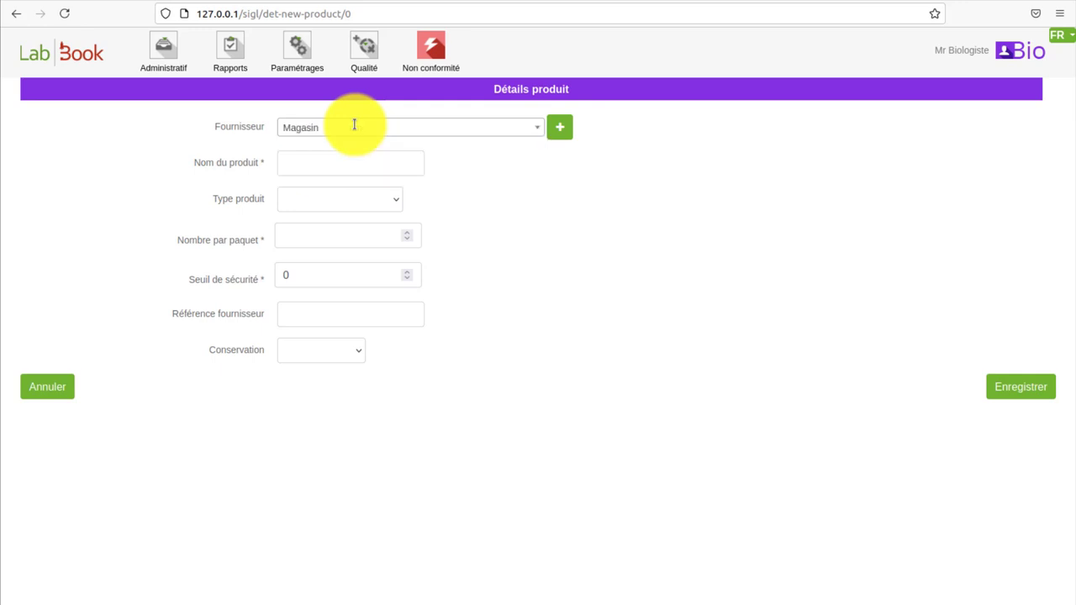
Name the product Cone de pipette and set its product type to Consommables
click(315, 163)
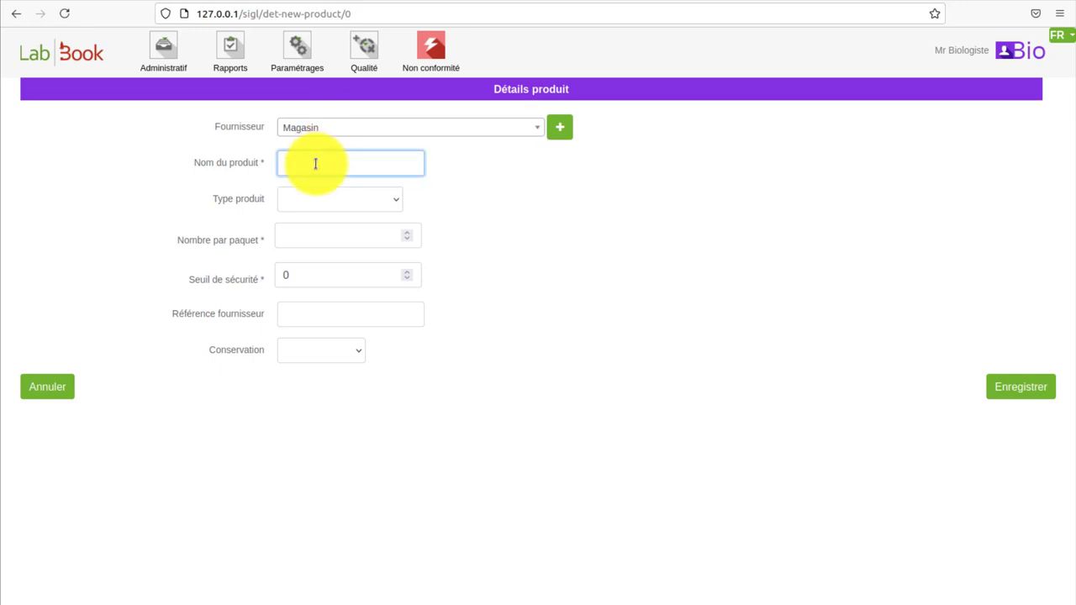
text(Cone de pipette)
click(322, 201)
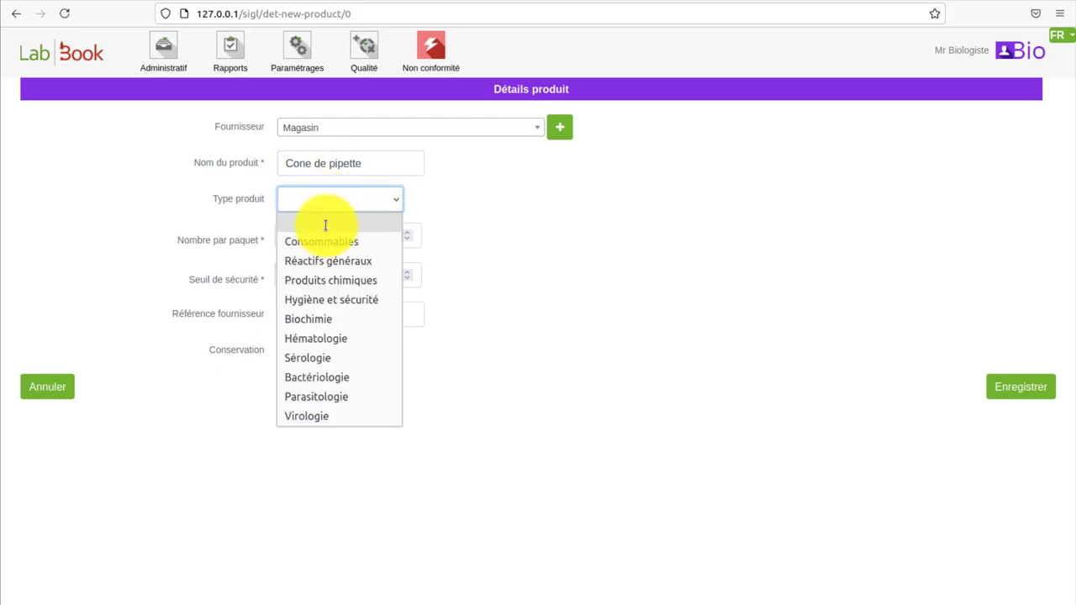
click(325, 243)
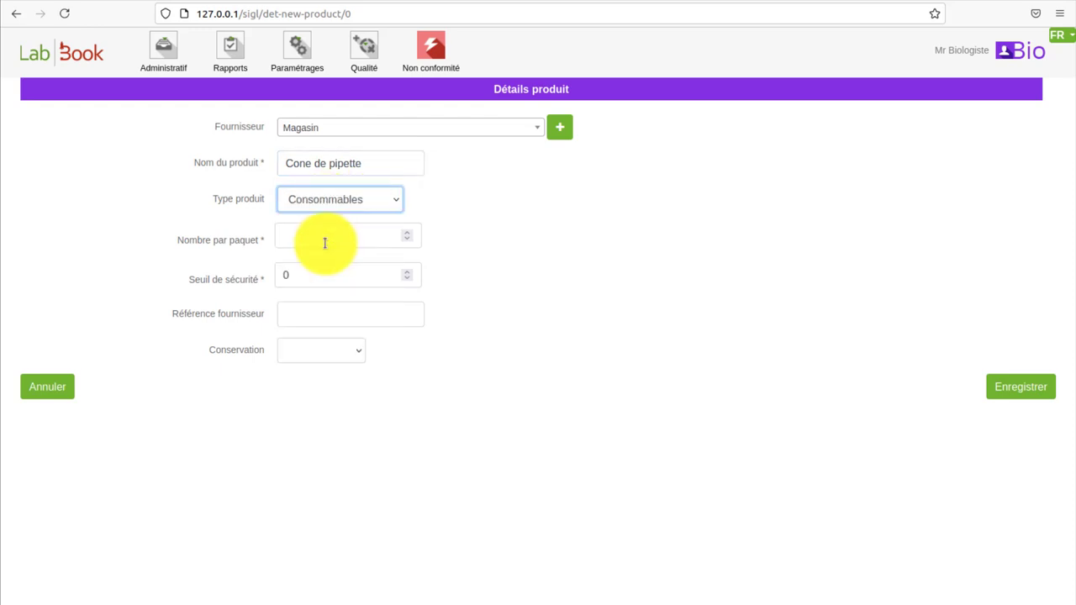
click(313, 204)
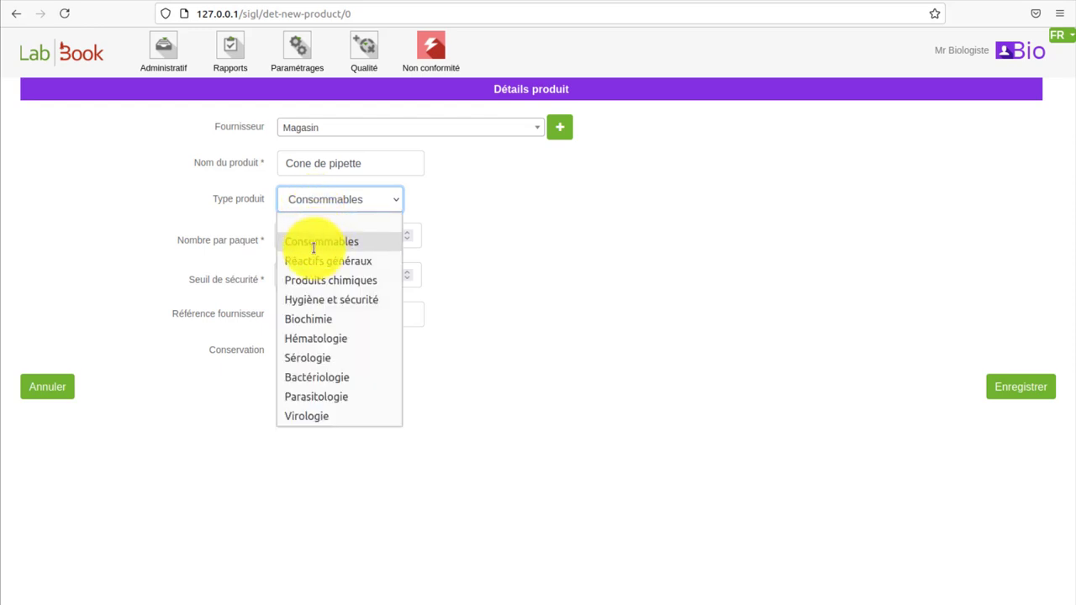
click(496, 240)
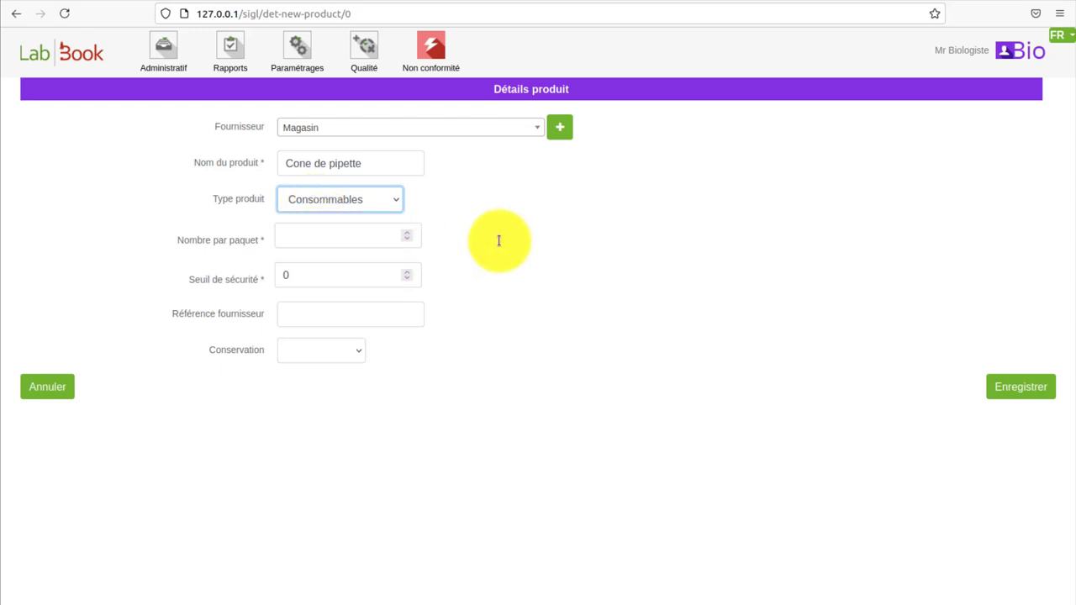
Set the product's quantity per pack to 10 and its safety threshold to 10
click(287, 238)
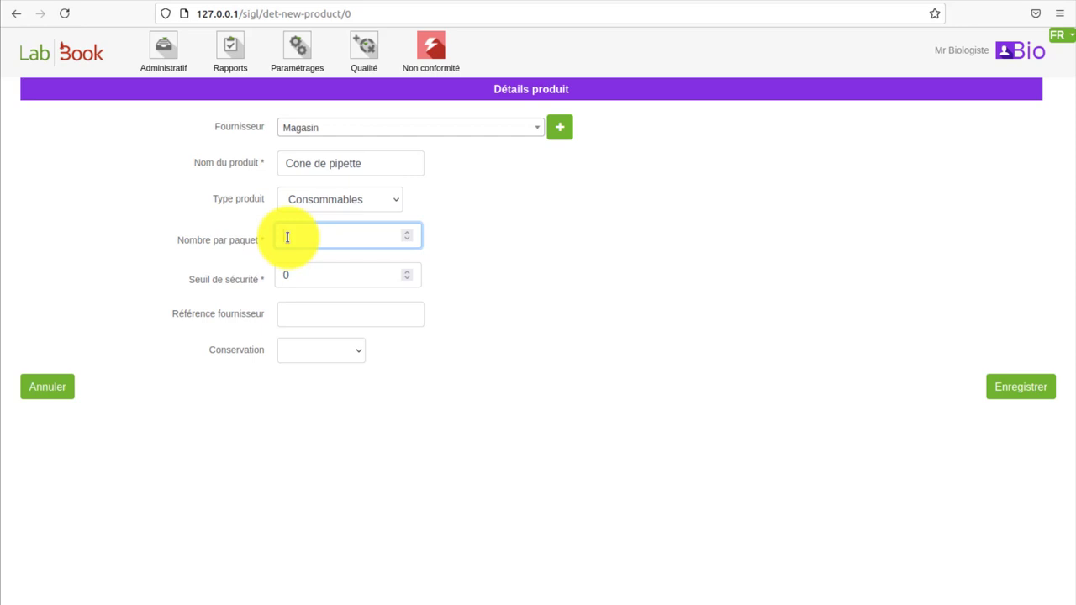
text(1)
text(10)
double_click(291, 274)
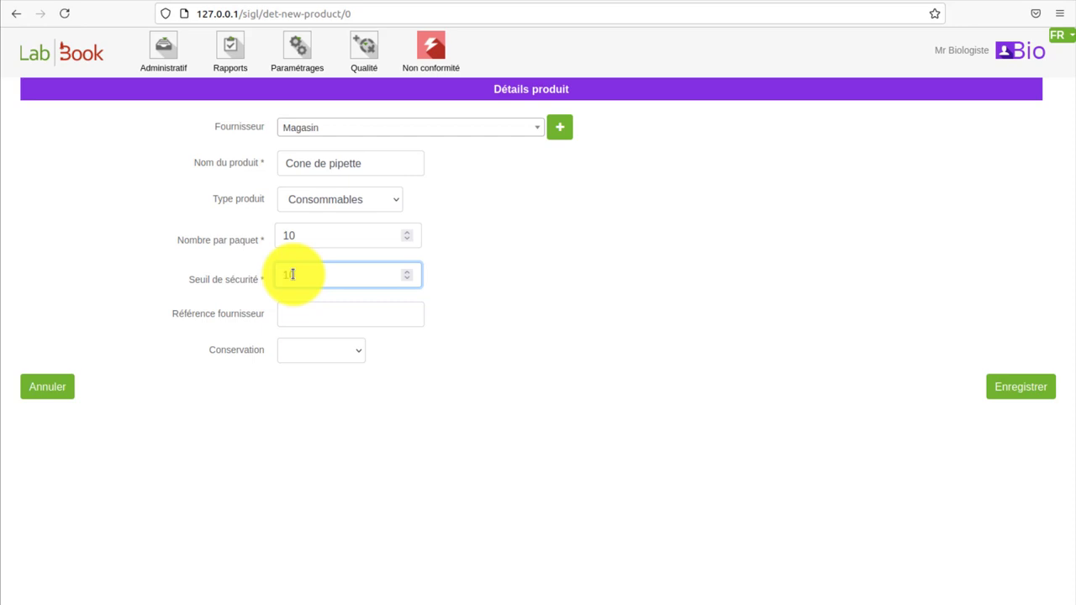
text(10)
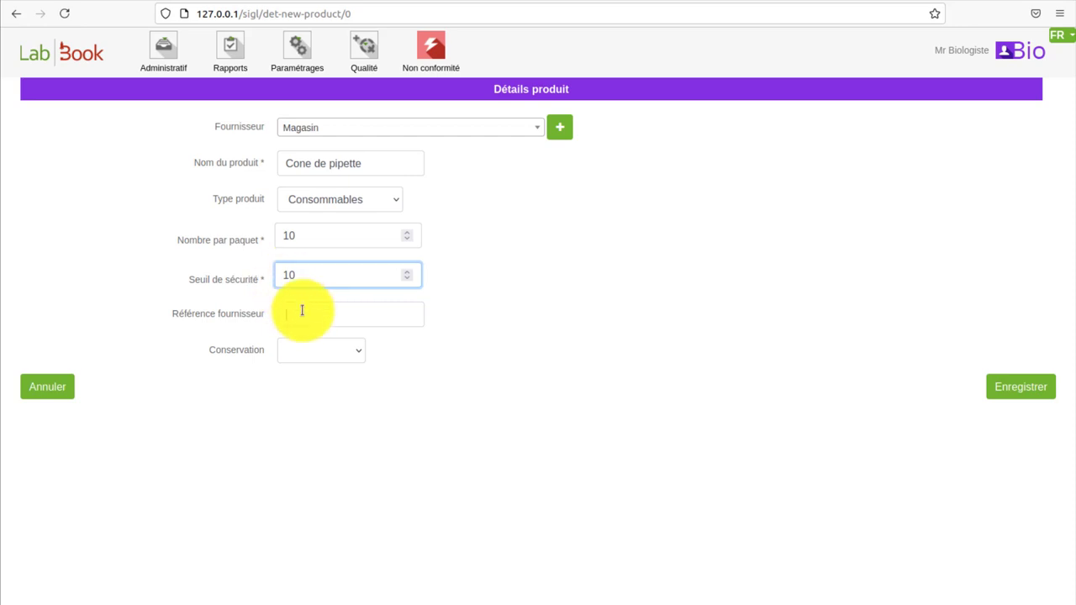
Leave the supplier reference blank, set the storage condition to T ambiante, and save the product
click(302, 313)
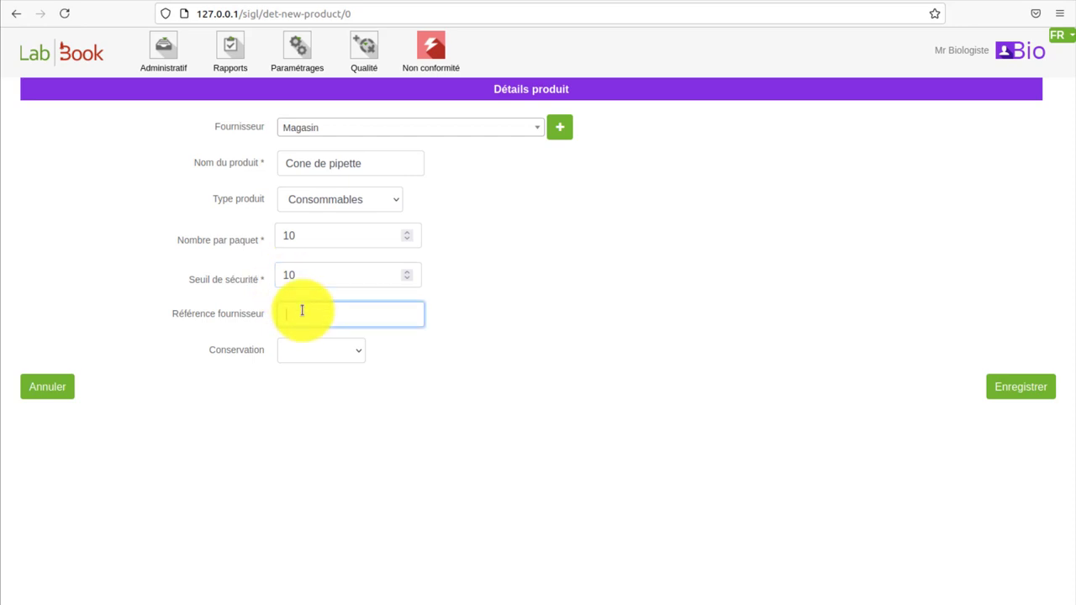
click(317, 351)
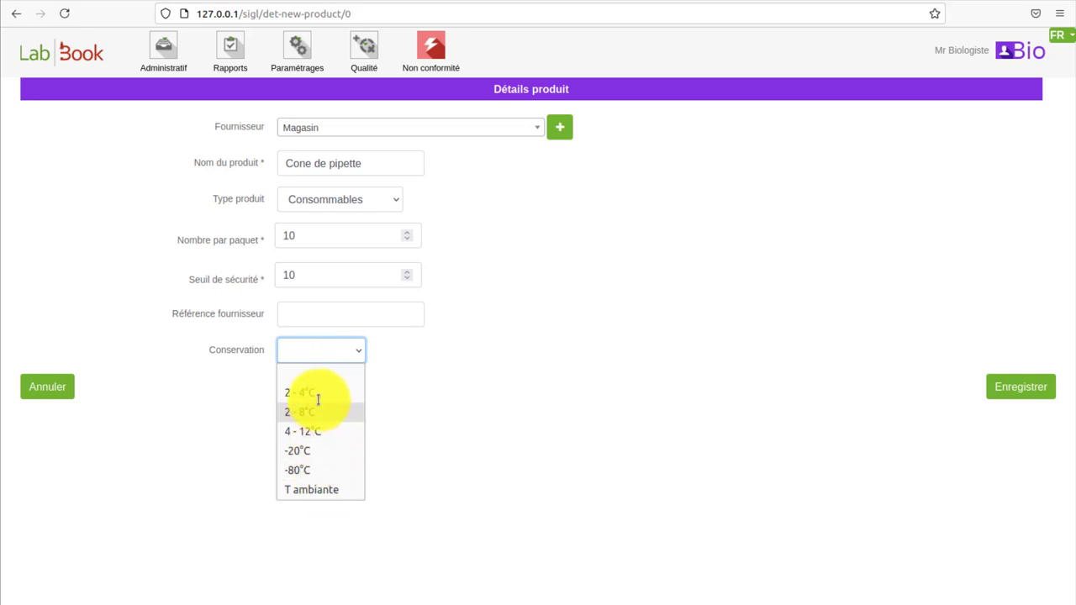
click(315, 489)
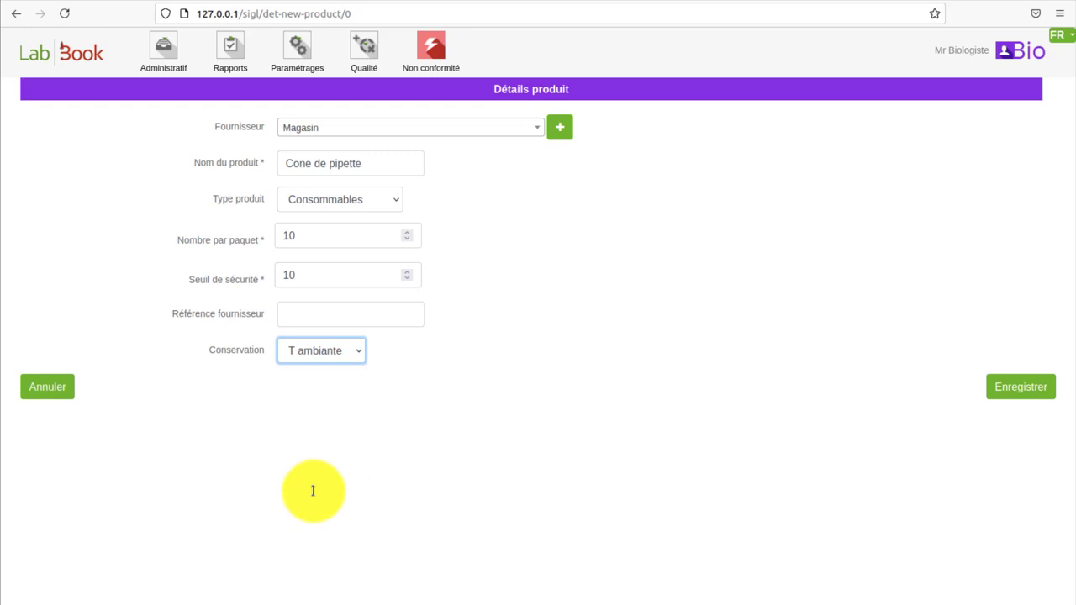
click(1011, 382)
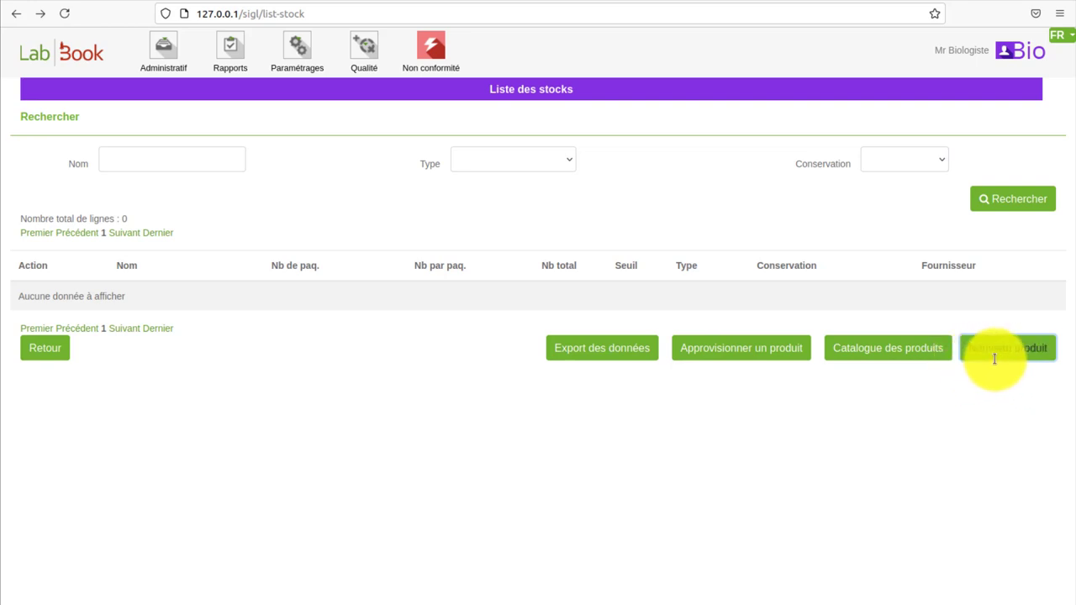
Check the new product's entry in the product catalogue and return to the stock list
click(868, 352)
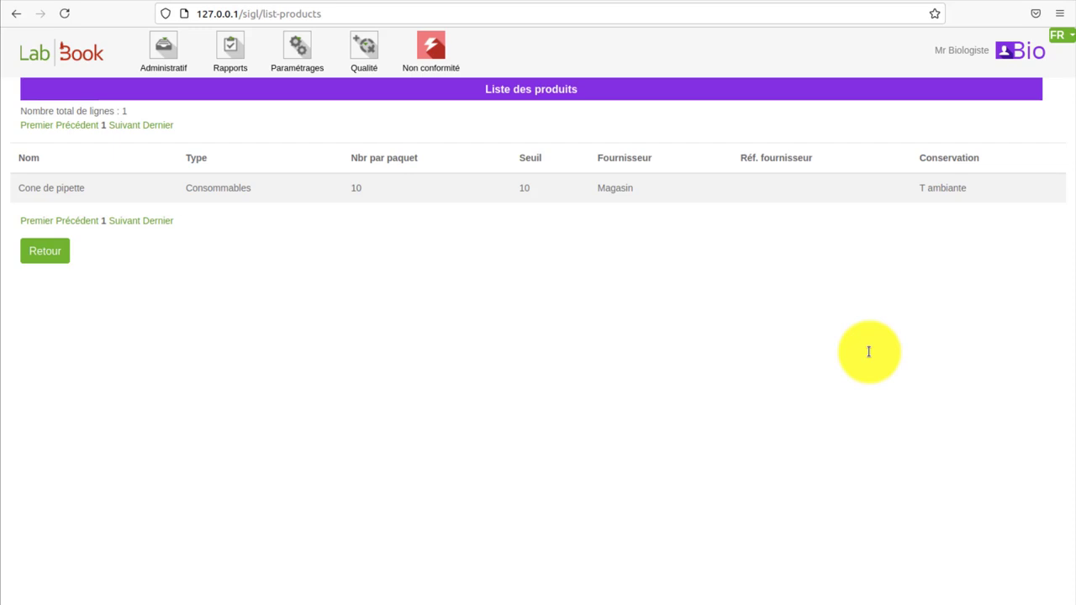
click(45, 250)
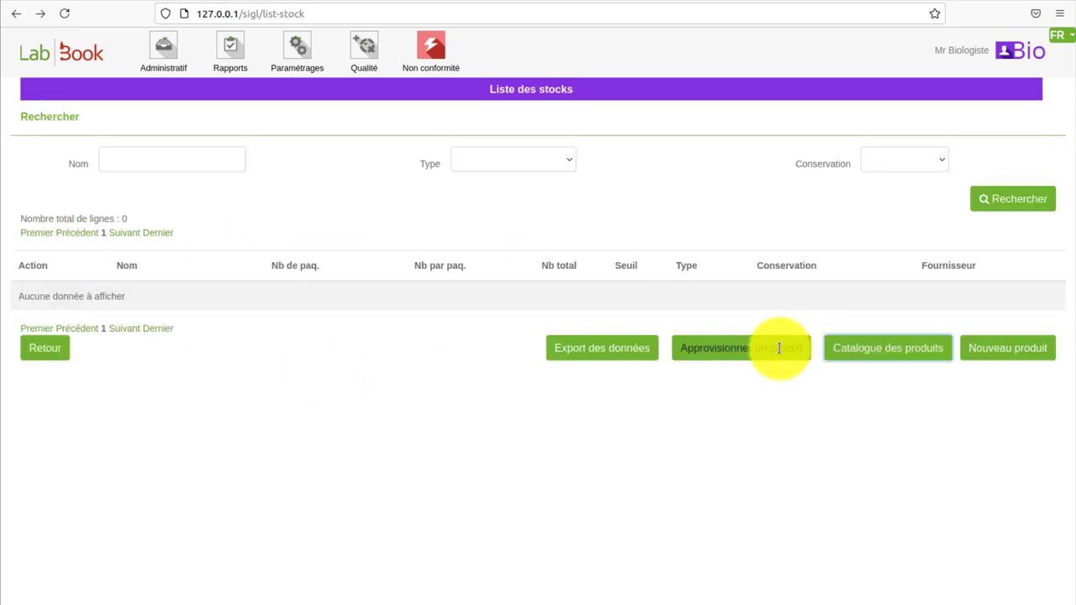
Start a supply entry for the product Cone de pipette and set the number of packs to 10
click(768, 348)
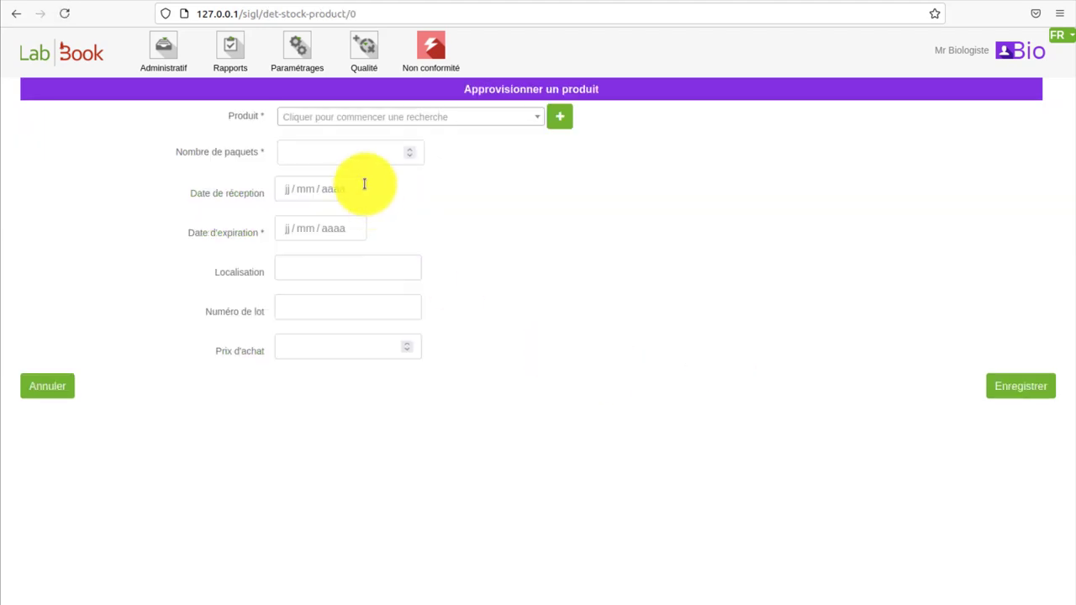
click(325, 118)
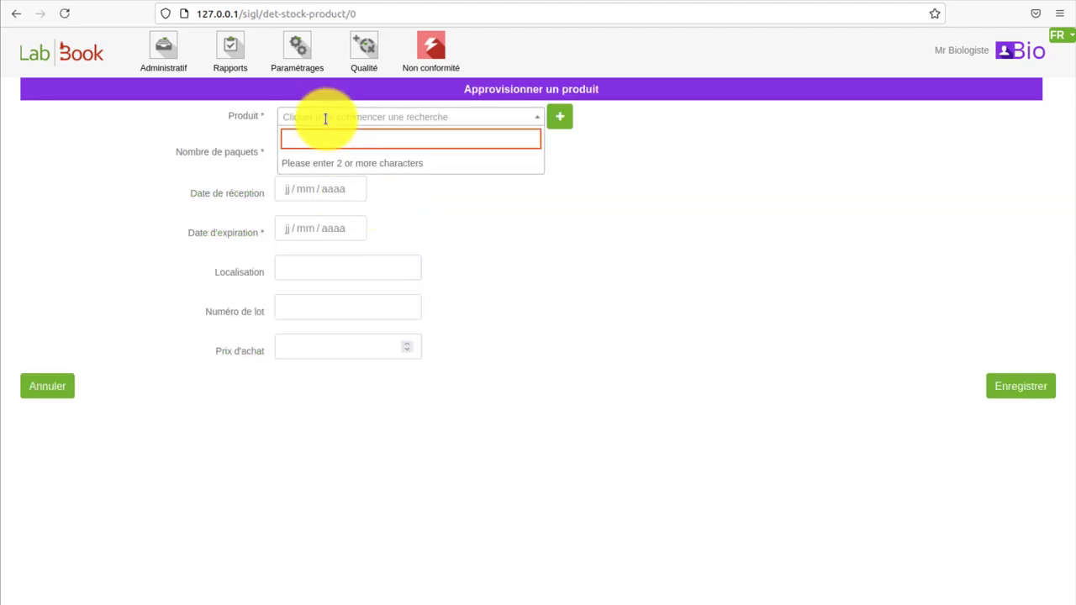
text(co)
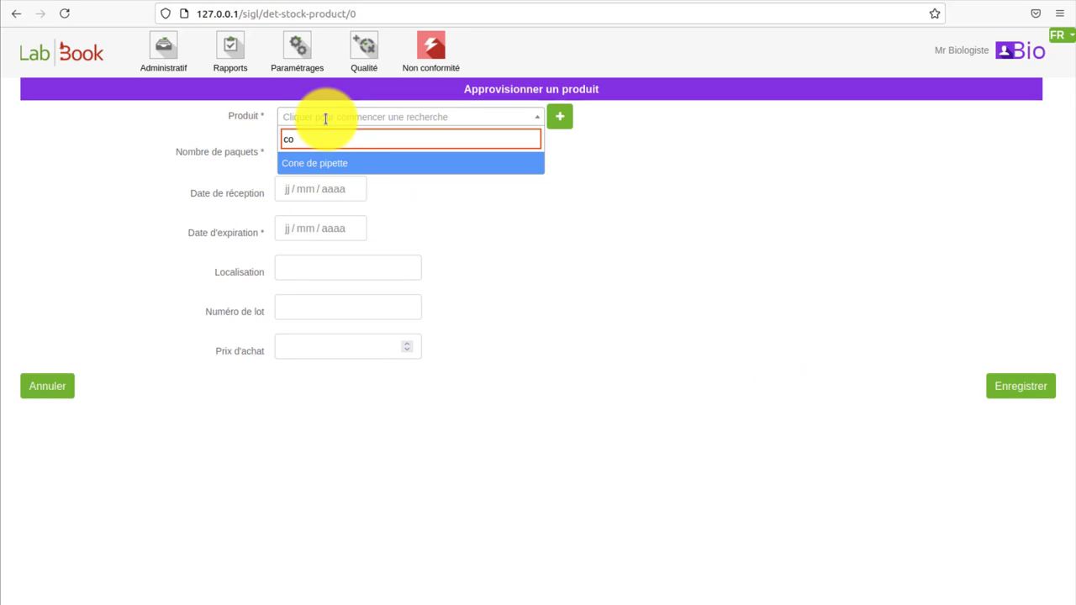
click(327, 165)
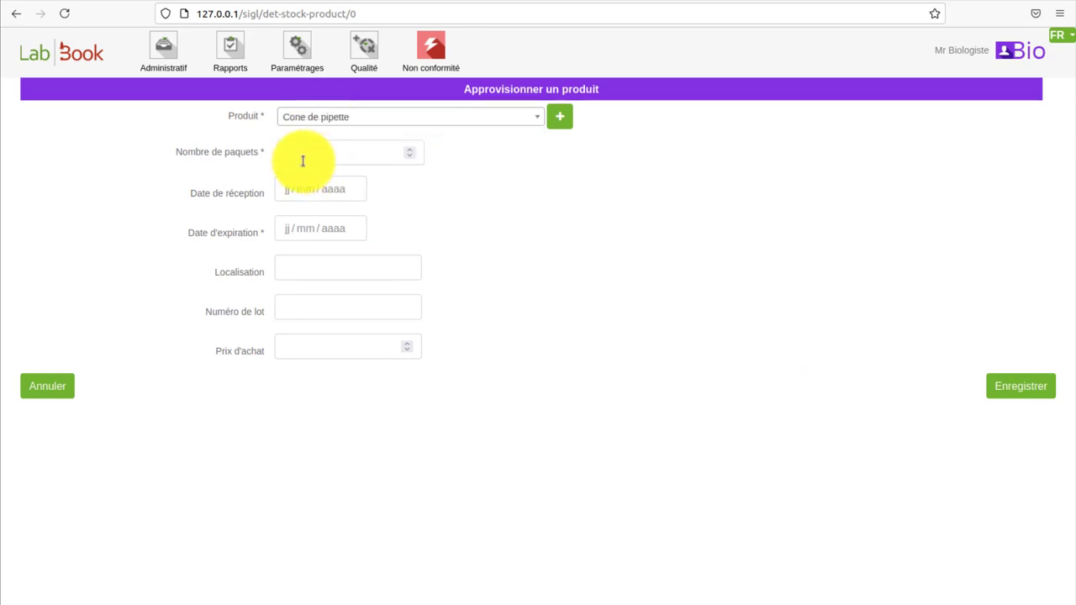
click(302, 160)
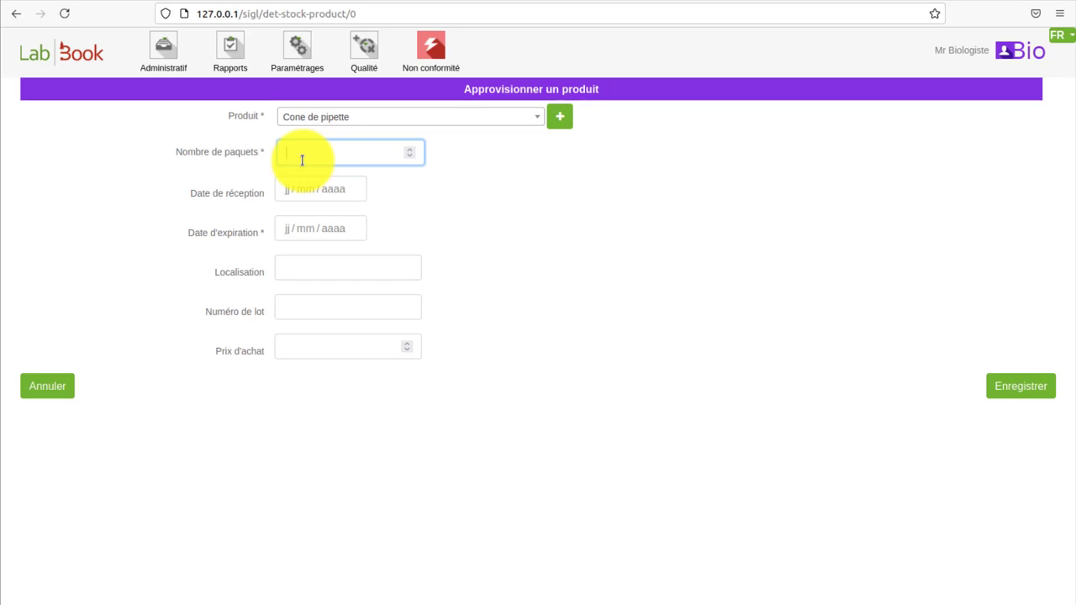
text(10)
Set the supply's reception date to 08/07/2021 and its expiration date to 08/07/2023
click(303, 188)
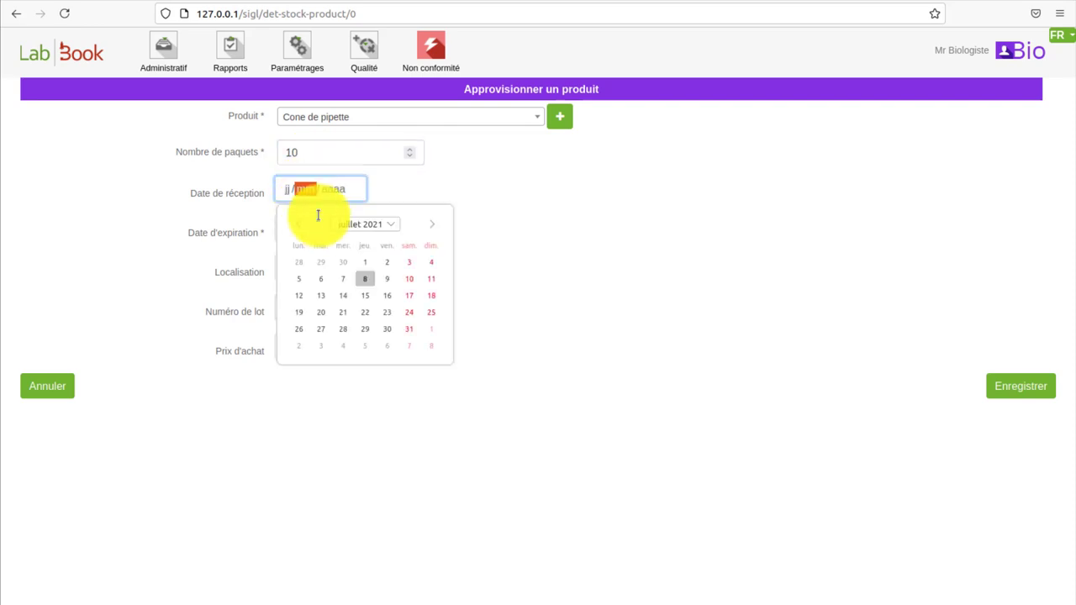
click(365, 279)
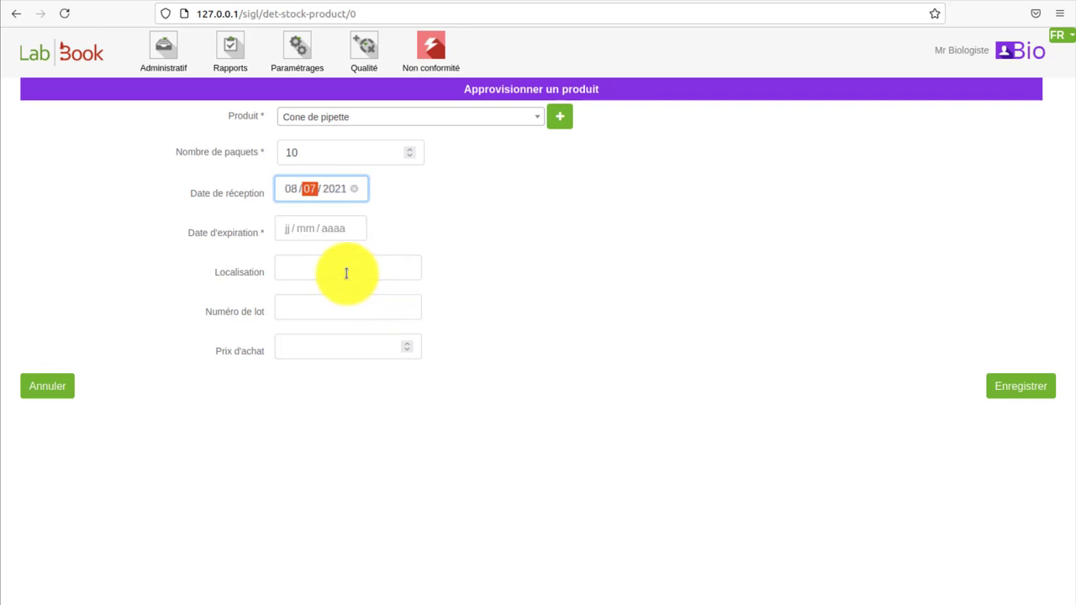
click(304, 228)
click(352, 264)
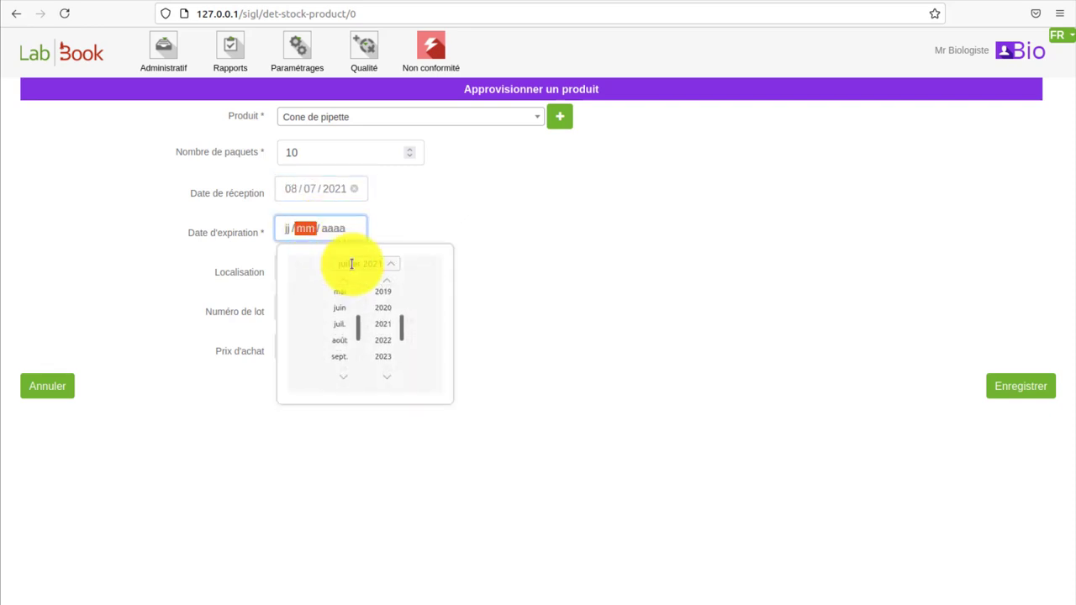
click(381, 358)
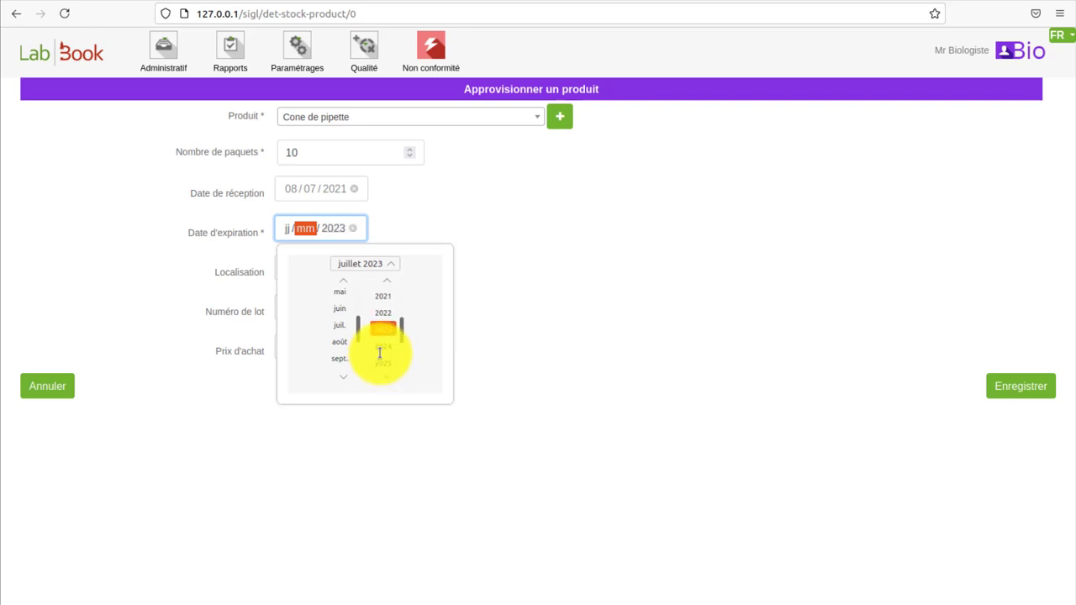
click(341, 325)
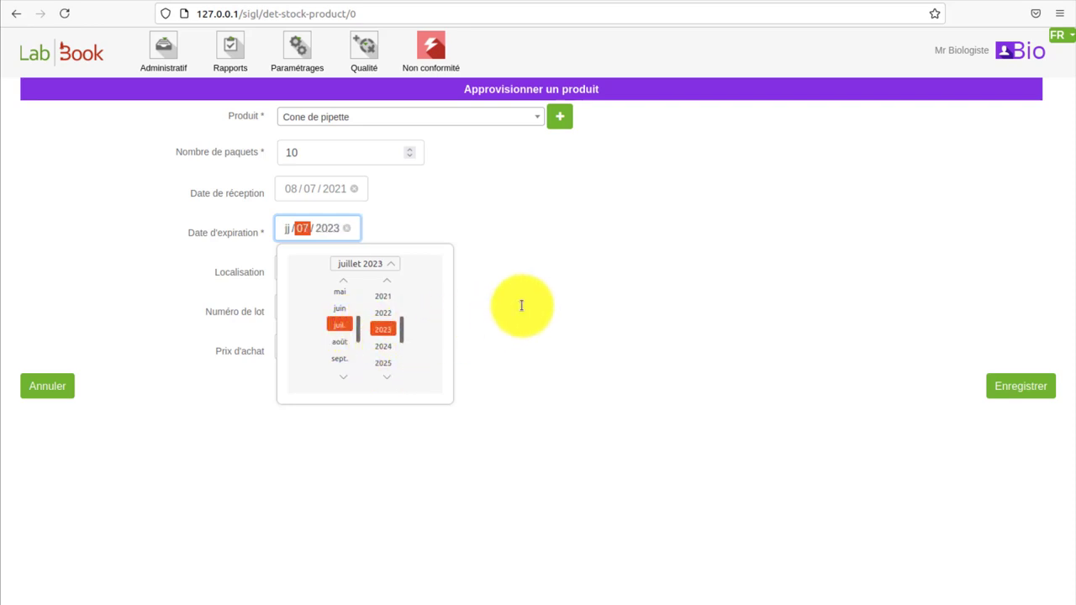
click(284, 228)
text(08)
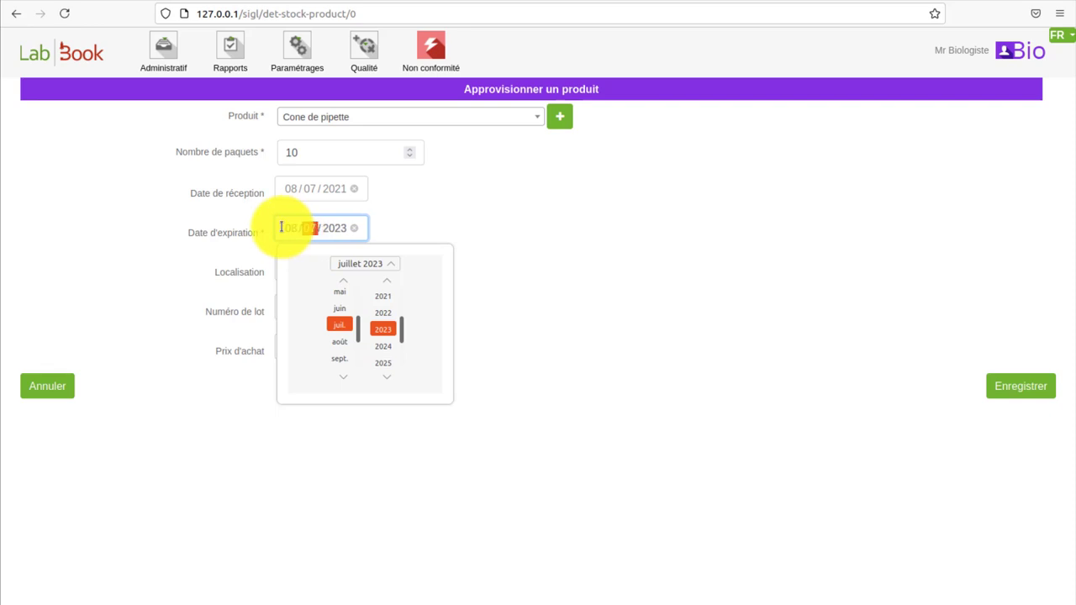
click(389, 227)
Set the location to Stock Principal, save the supply with lot number and purchase price blank, and refresh the stock list
click(329, 269)
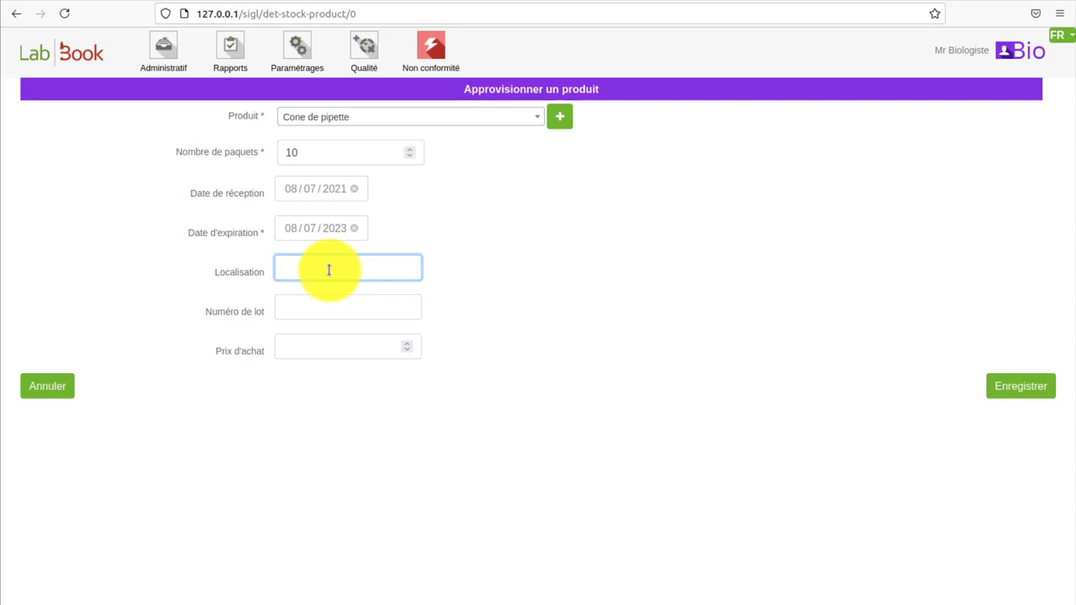
text(Stock Principal)
click(320, 306)
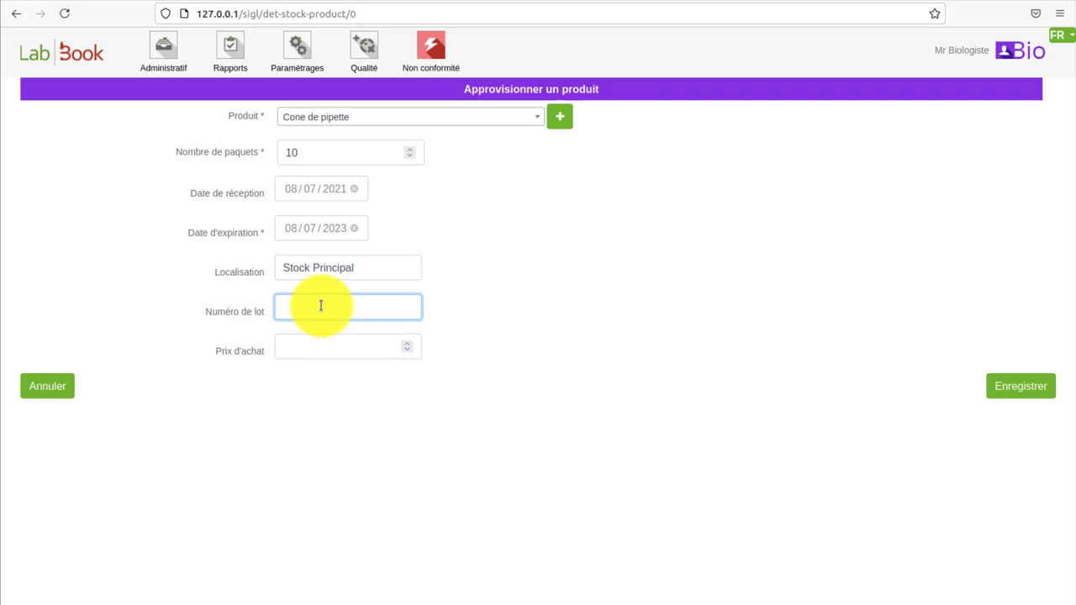
click(327, 345)
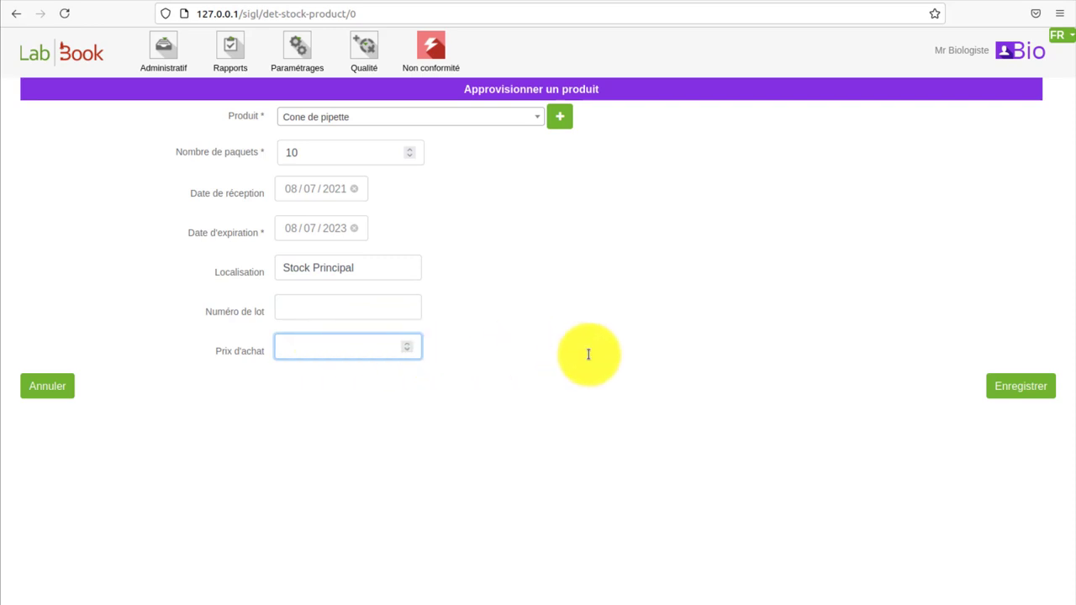
click(1009, 385)
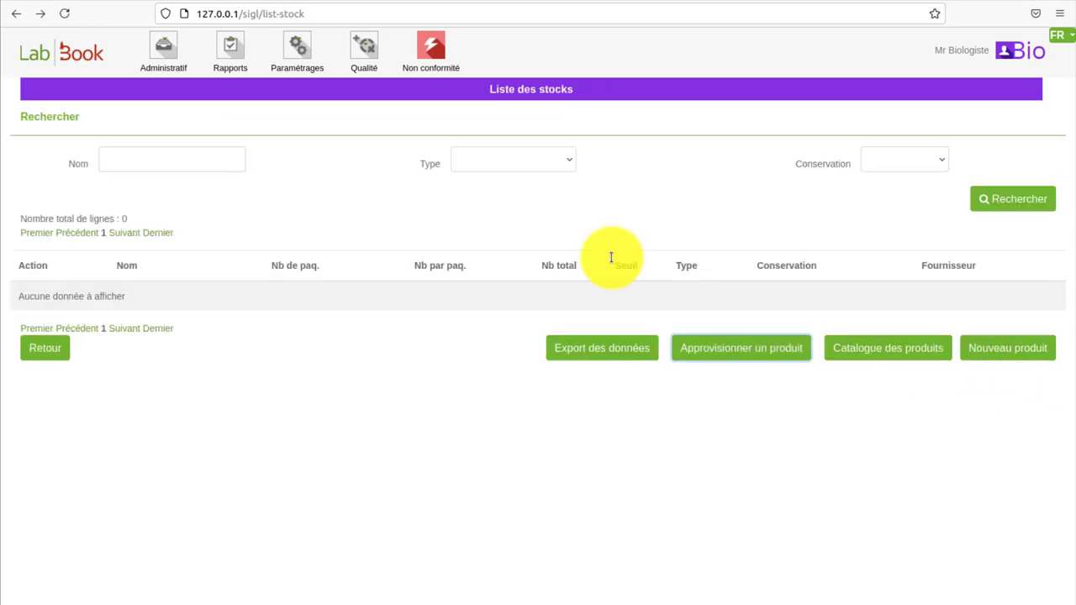
click(65, 14)
mouse_move(308, 108)
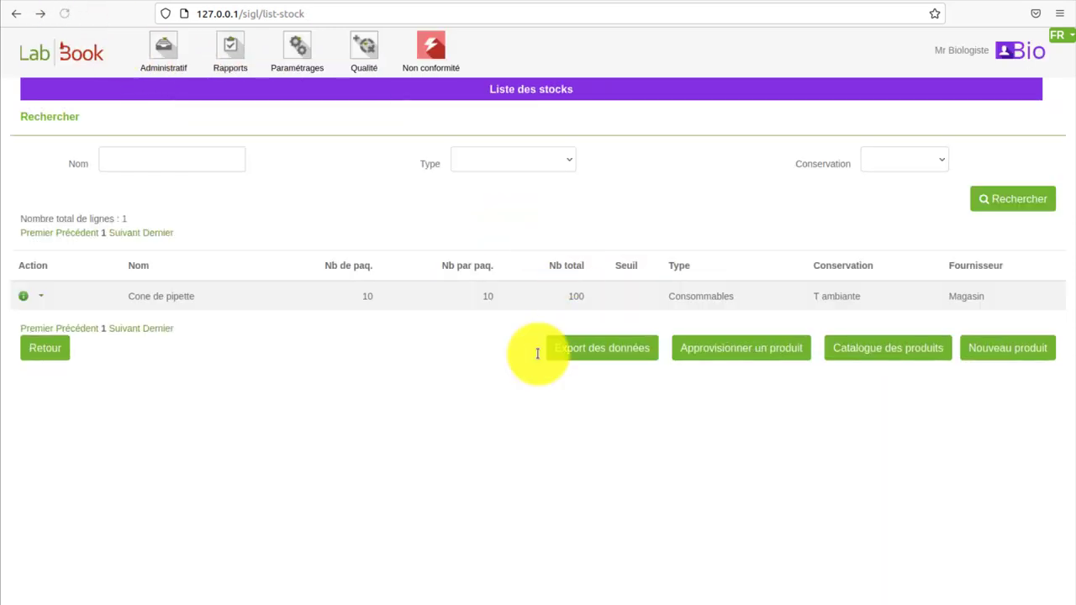
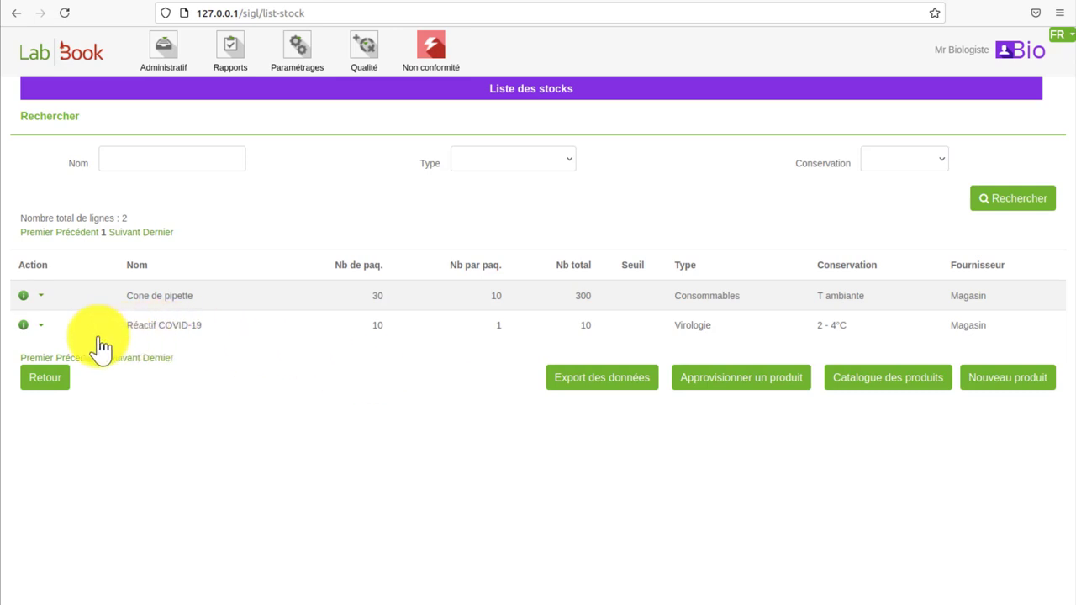
Review the detailed stock of Cone de pipette and return to the stock list
click(25, 300)
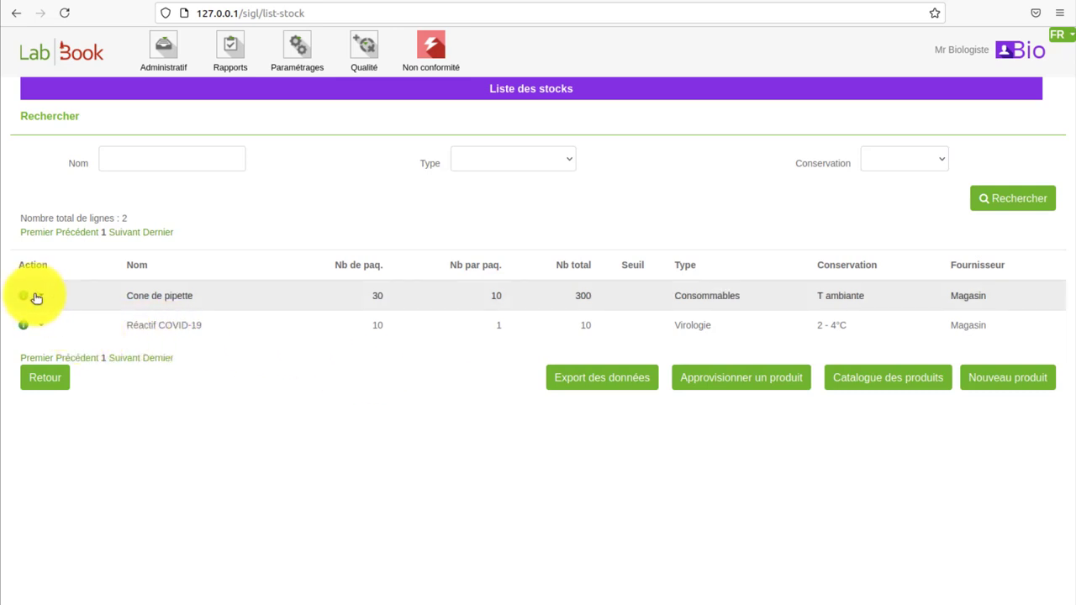
click(39, 296)
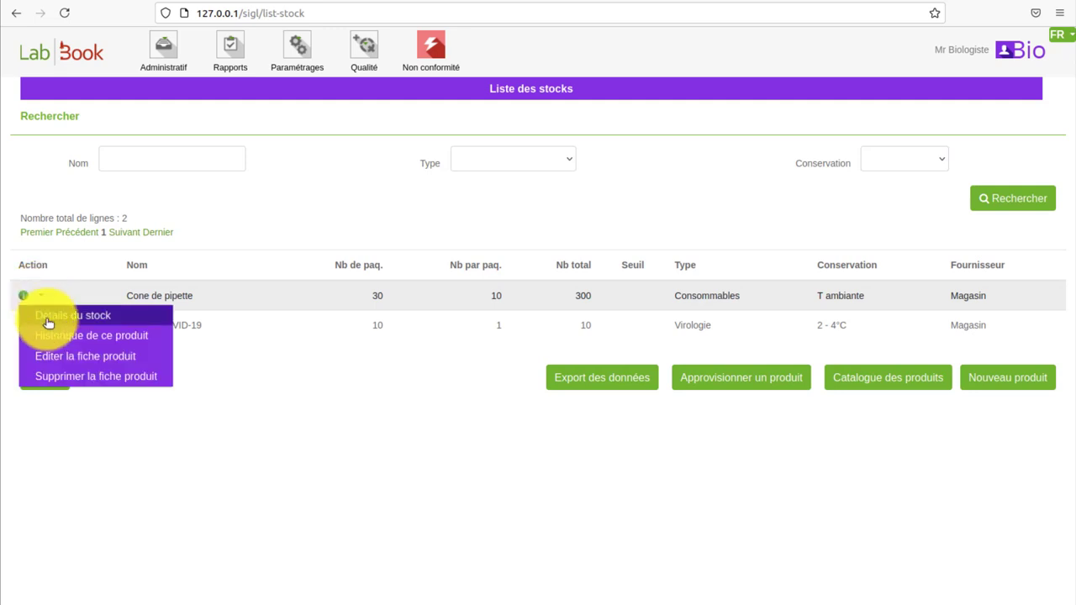
click(48, 317)
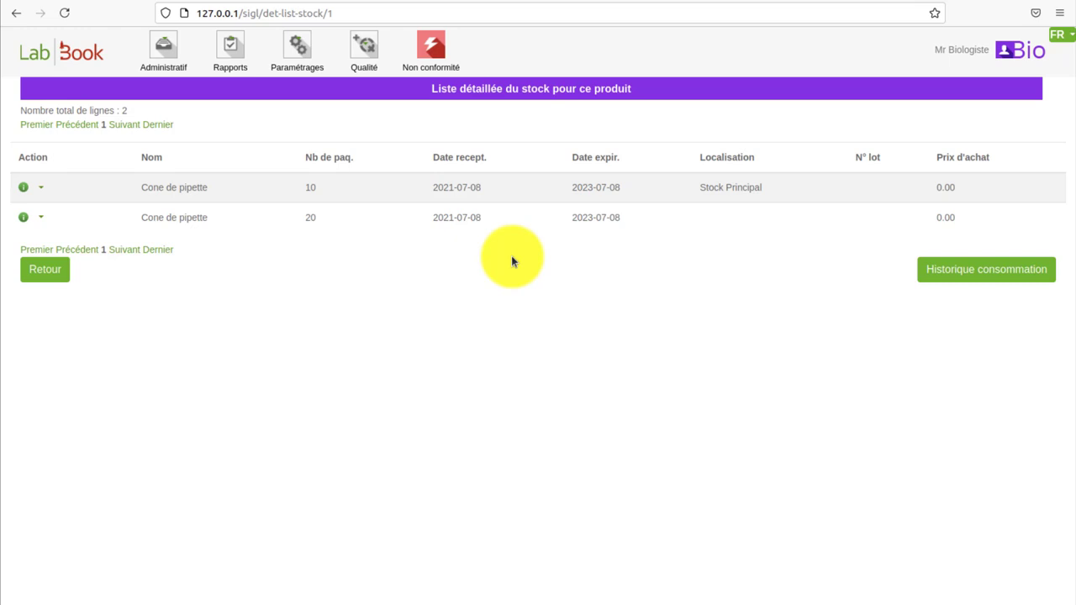
click(47, 275)
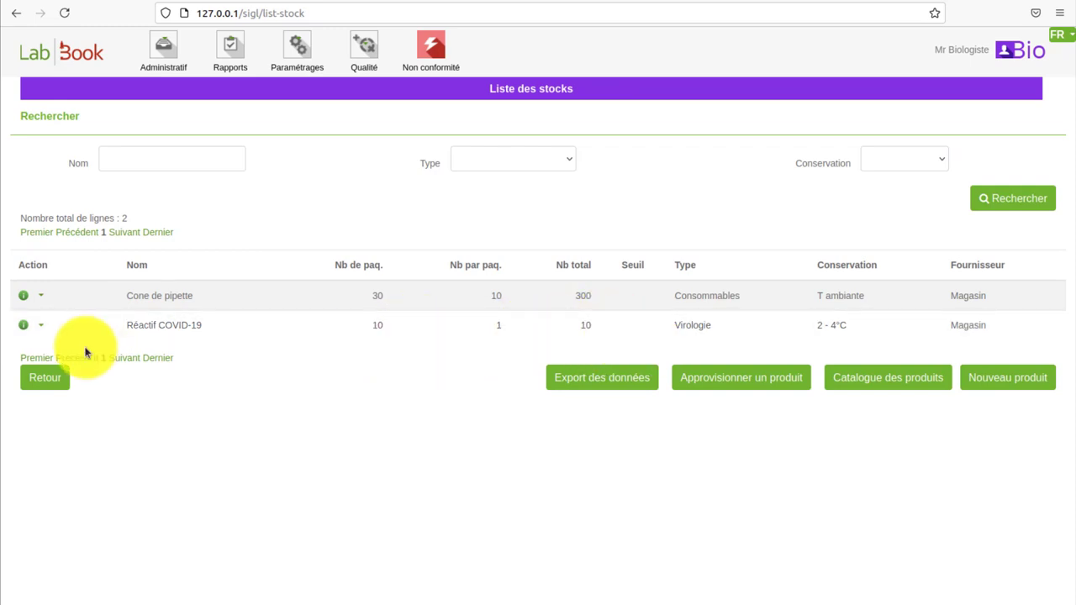
Review the detailed stock of Réactif COVID-19 and return to the stock list
click(40, 325)
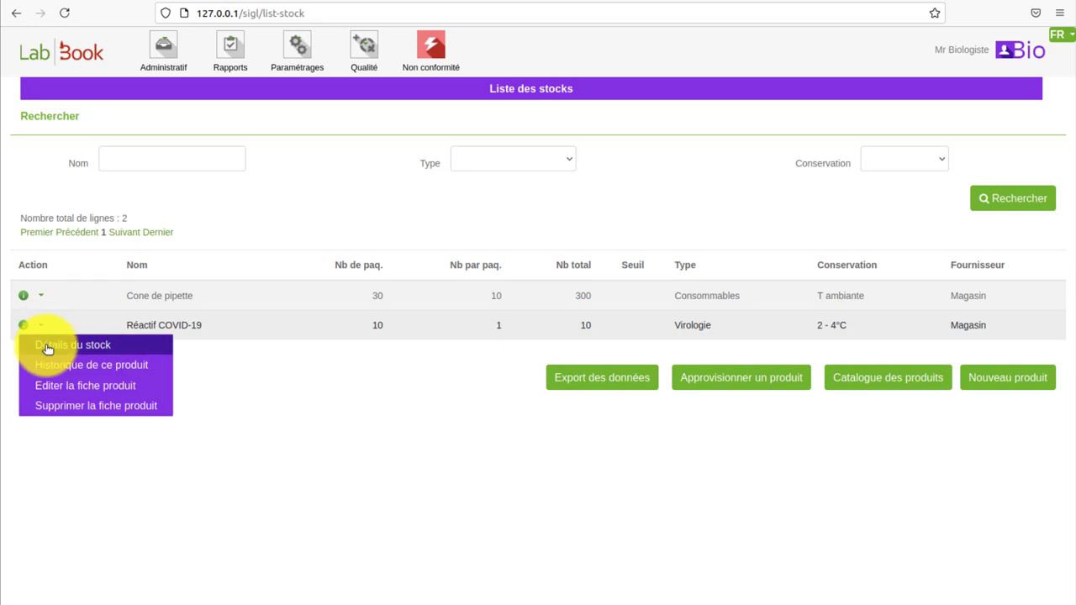
click(47, 348)
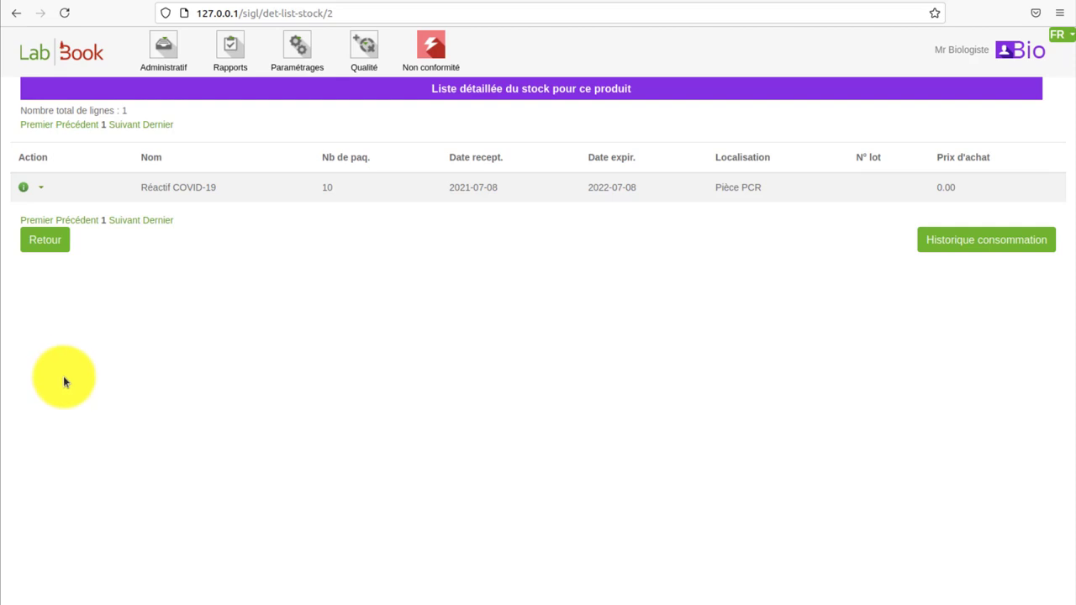
click(46, 248)
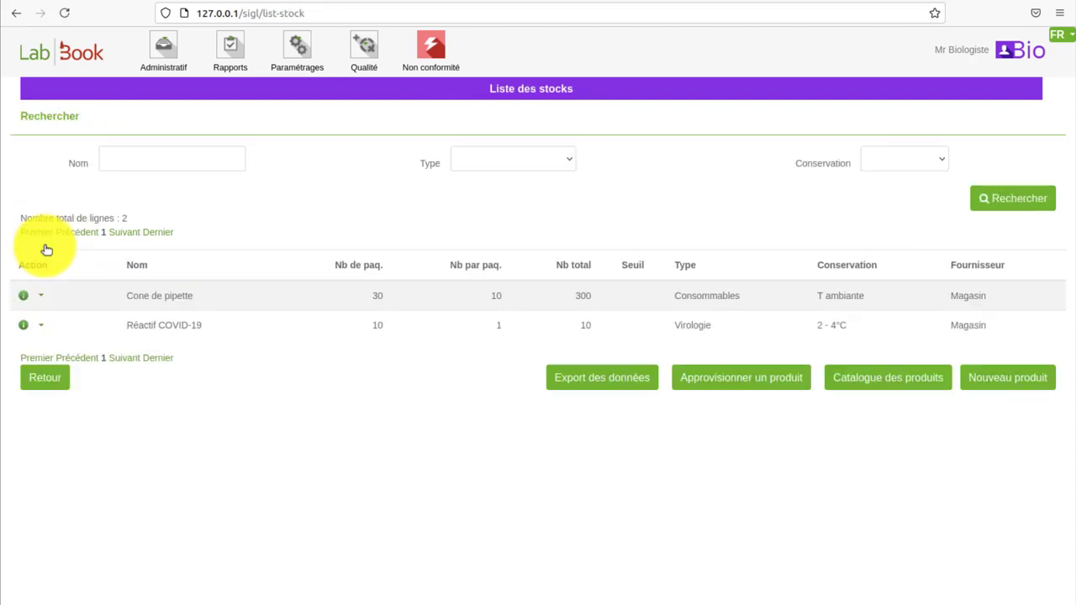
Check the supply and usage history of Cone de pipette and return to the stock list
click(41, 295)
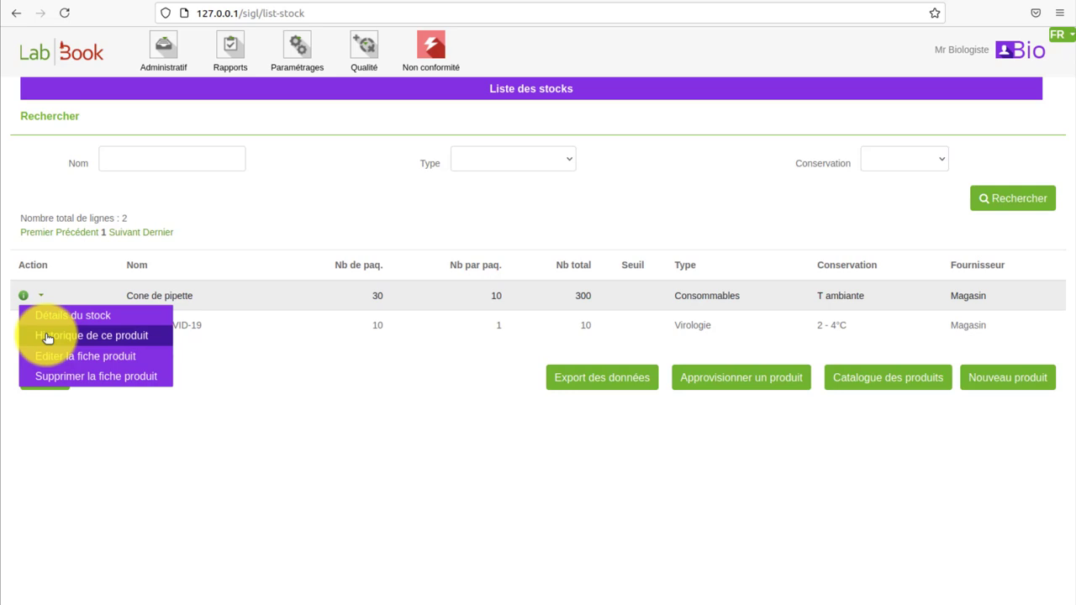
click(48, 336)
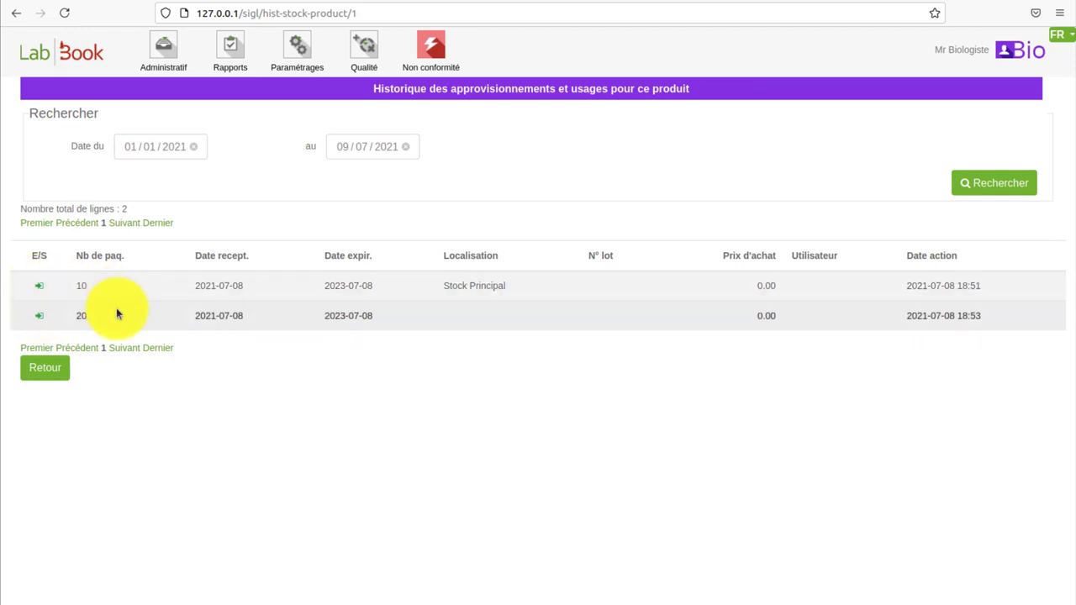
click(52, 373)
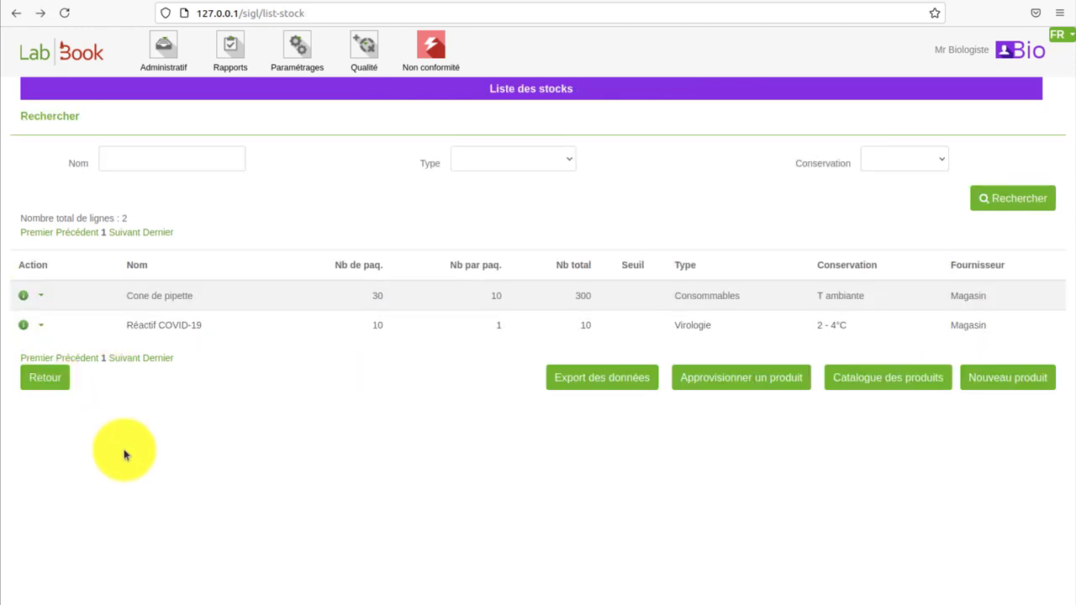
click(42, 298)
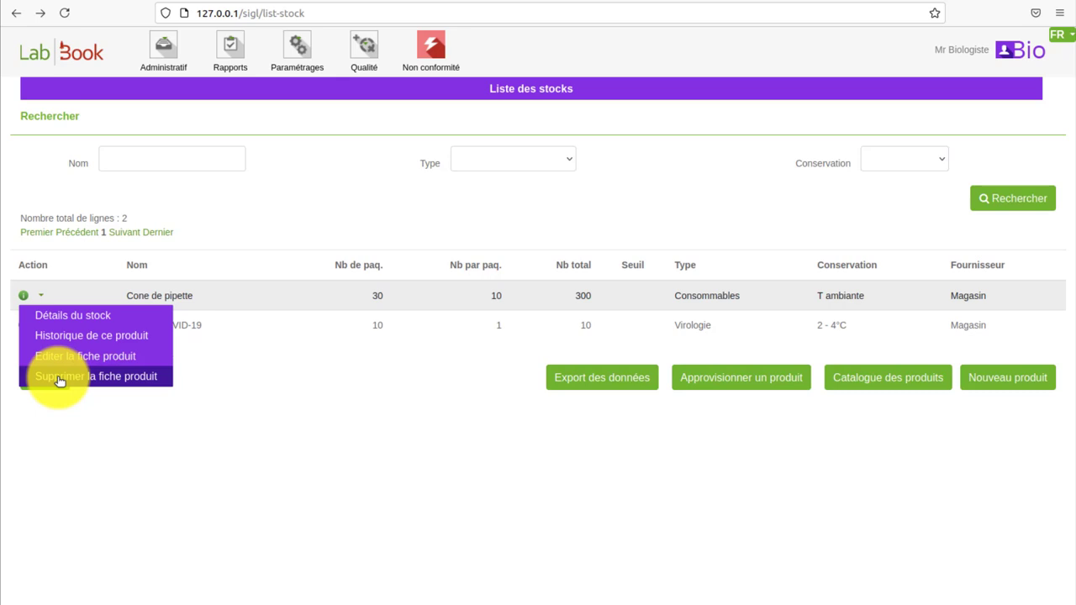
click(191, 501)
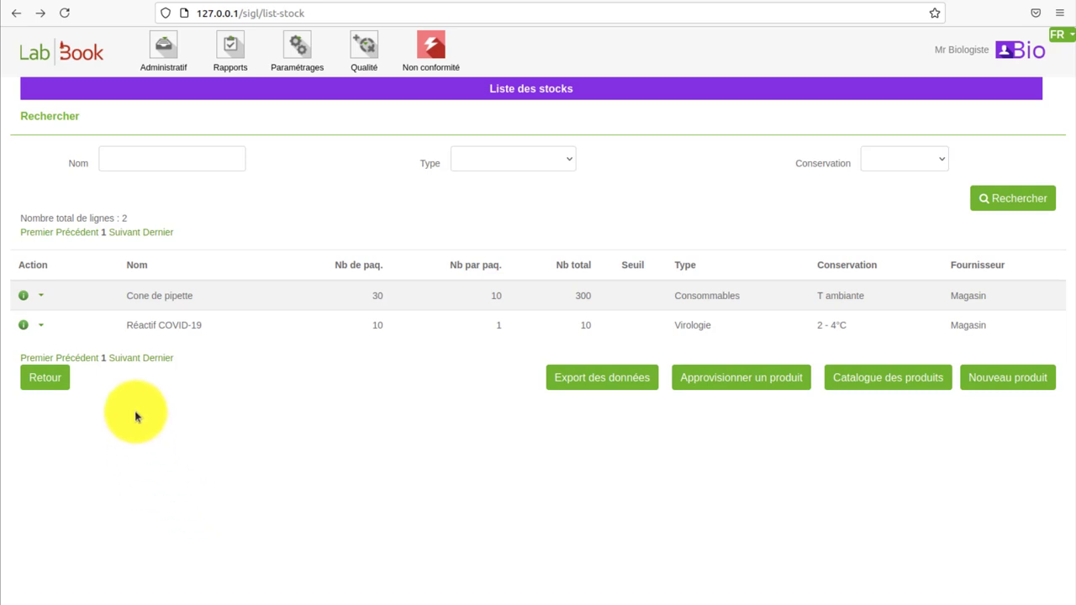
Record 5 packs as used from the Cone de pipette supply located in Stock Principal and return to the stock list
click(39, 296)
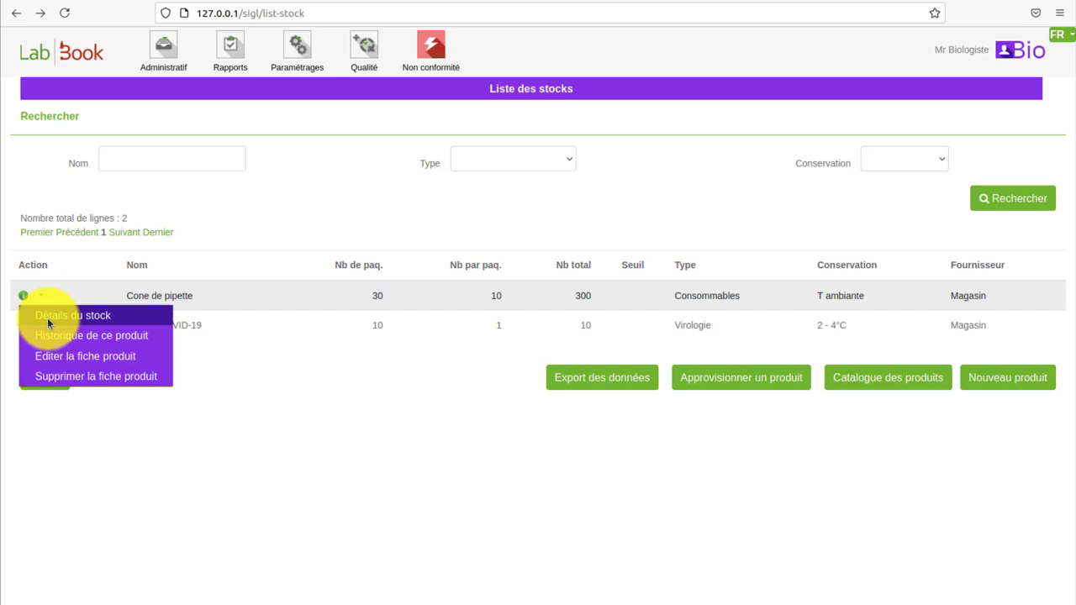
click(47, 317)
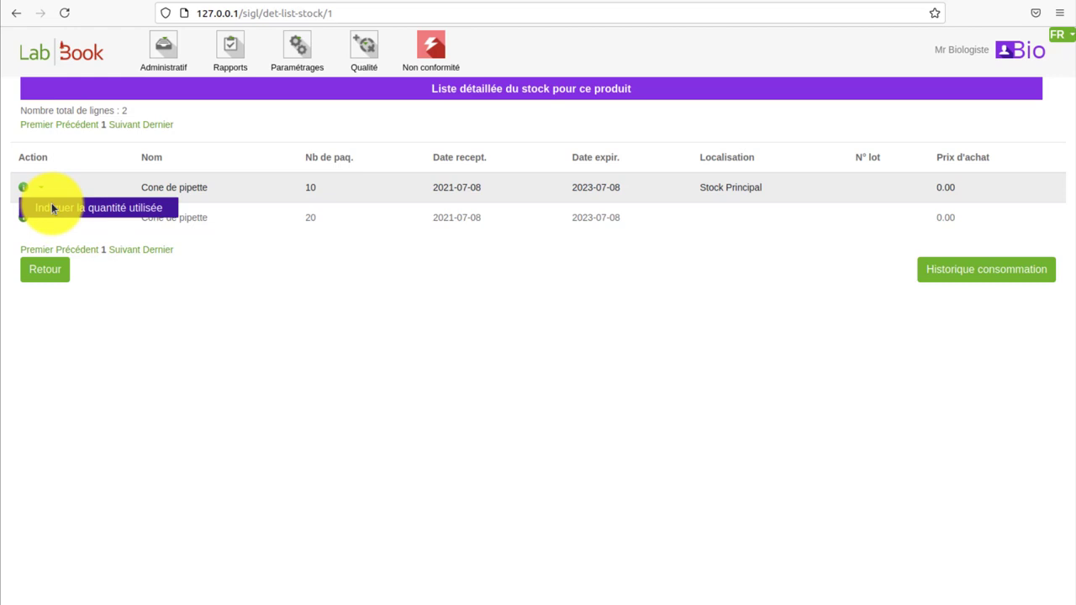
click(52, 206)
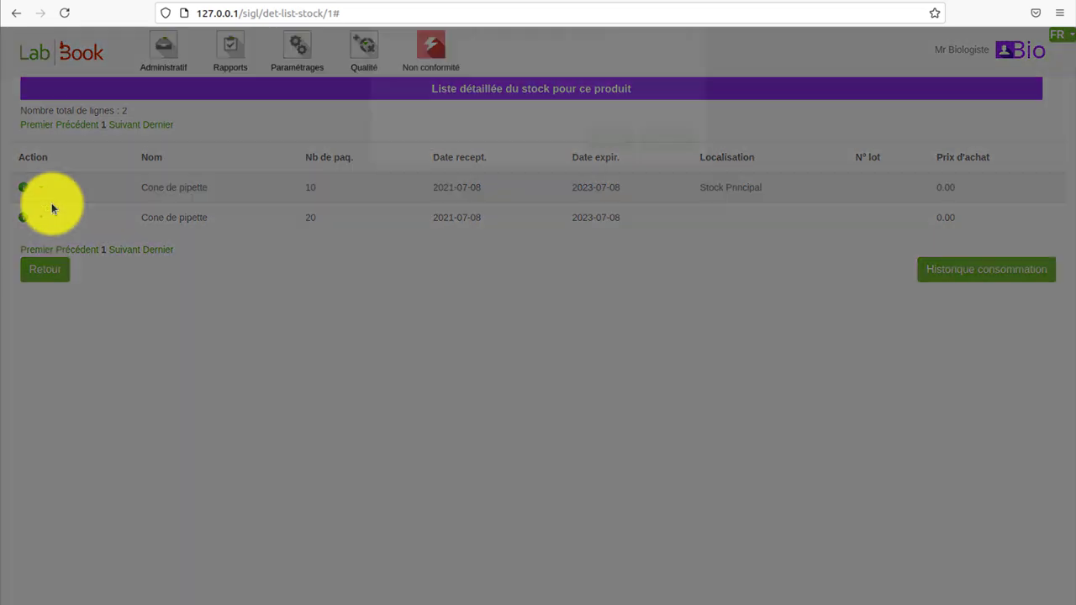
click(496, 112)
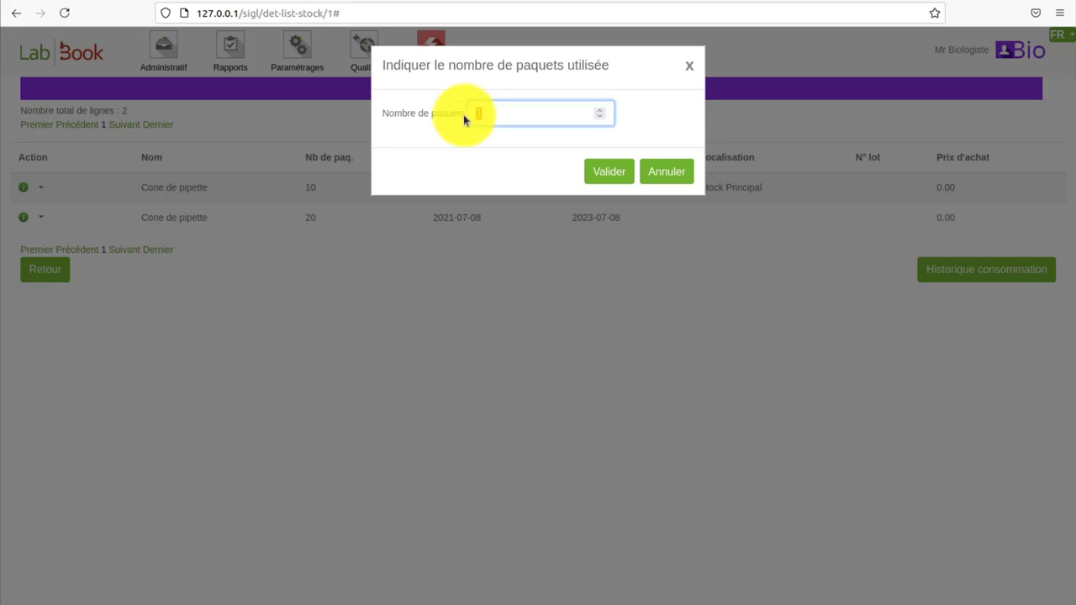
click(614, 173)
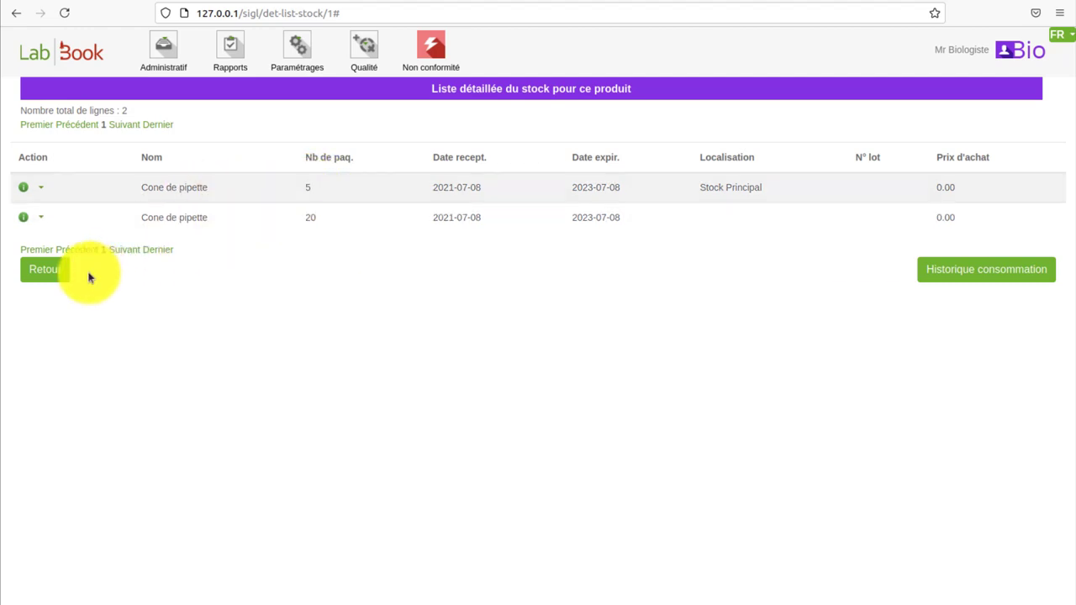
click(51, 280)
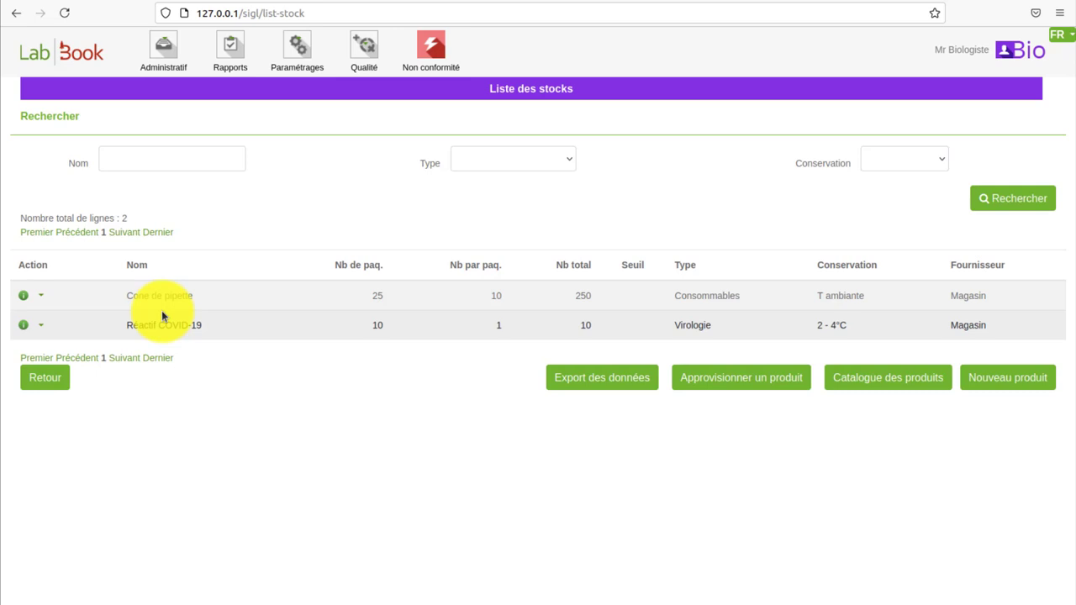
Record 8 packs of Réactif COVID-19 as used, return to the stock list and check the product's threshold alert
click(39, 328)
click(42, 345)
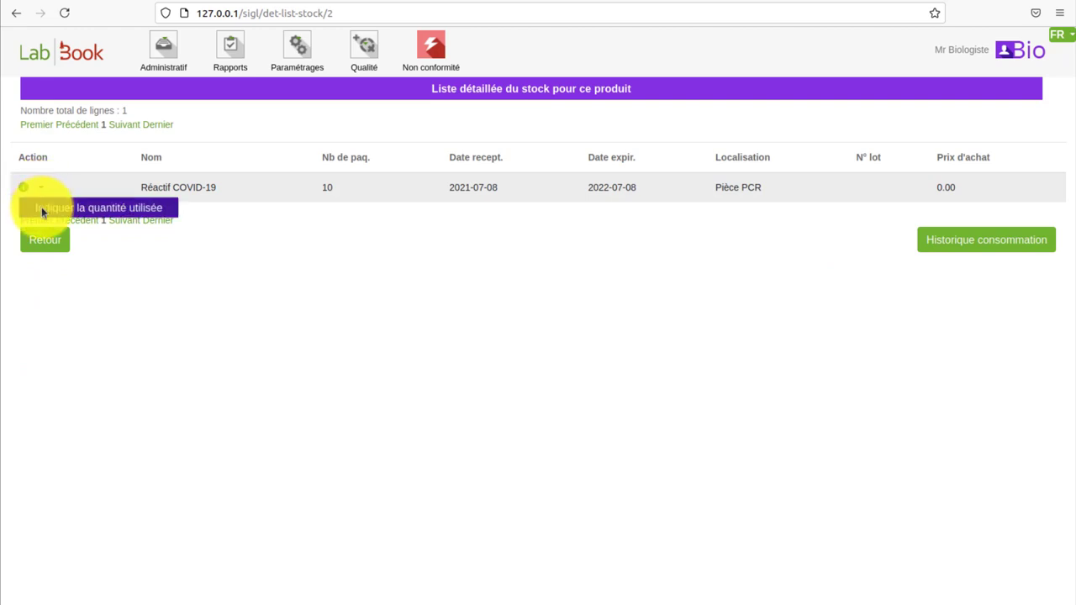
click(41, 207)
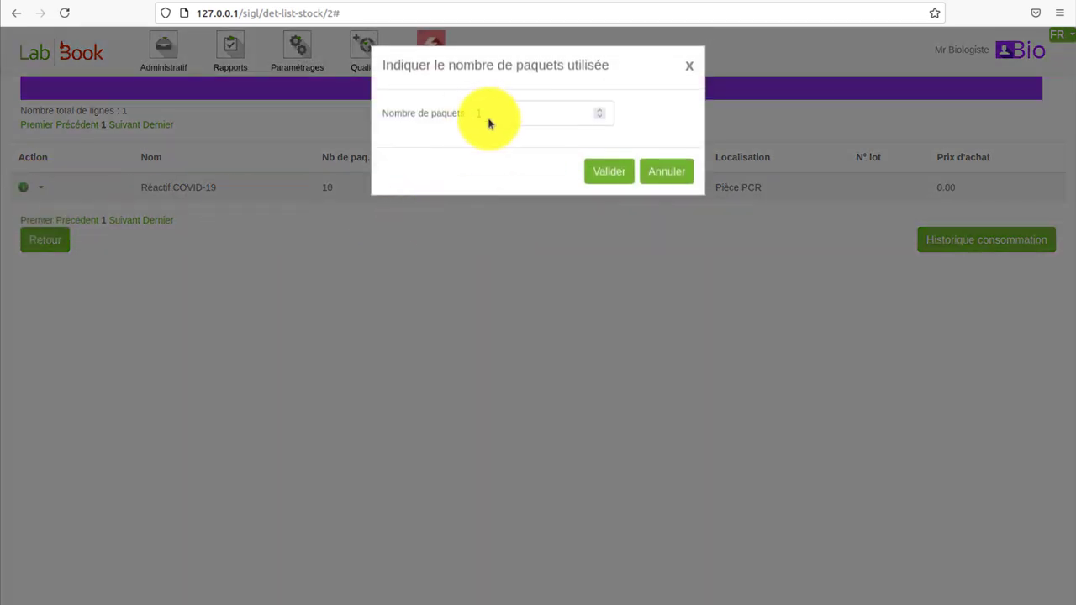
double_click(474, 115)
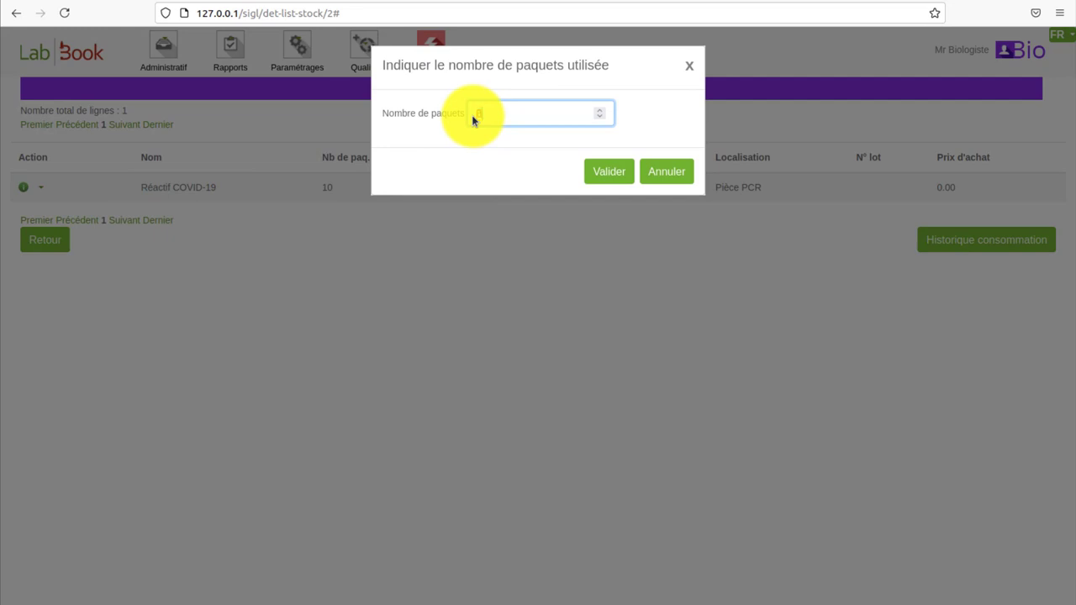
text(8)
click(607, 171)
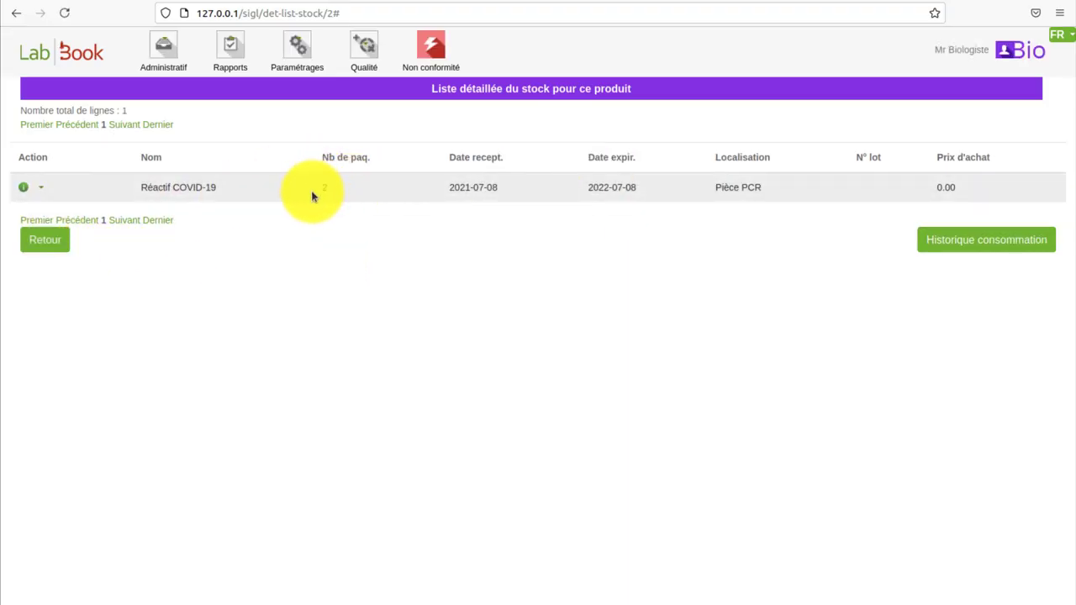
click(48, 244)
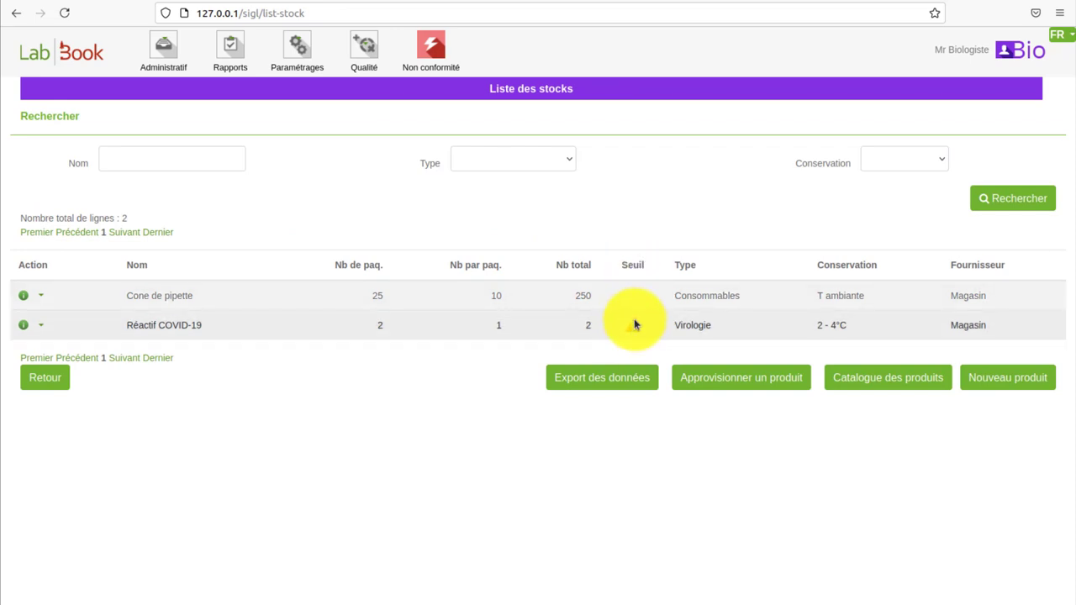
mouse_move(635, 335)
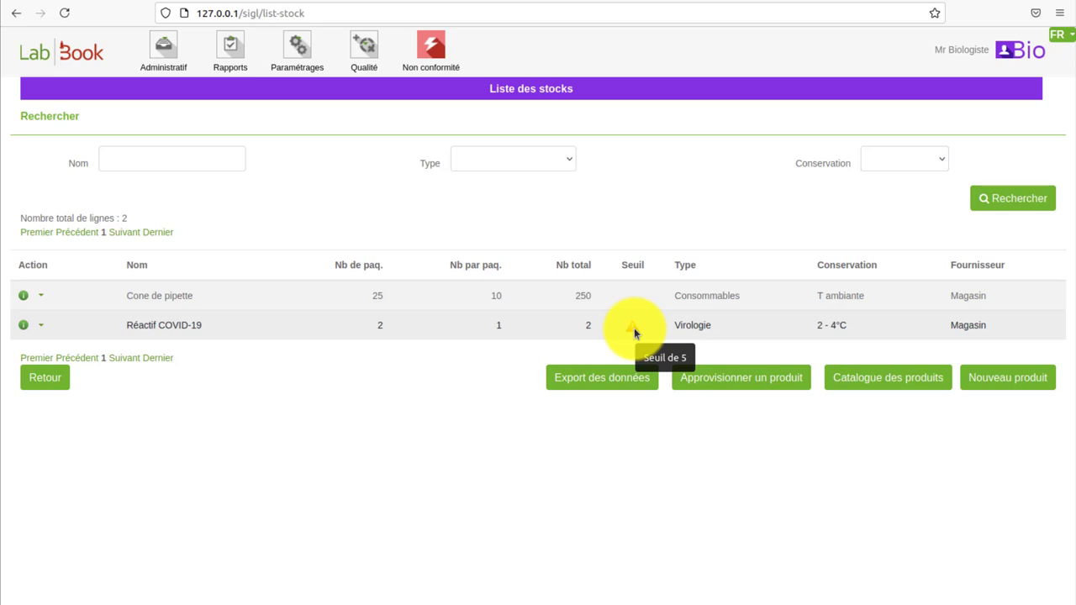
Record 2 more packs of Réactif COVID-19 as used from the Pièce PCR supply and return to the stock list
click(39, 327)
click(43, 346)
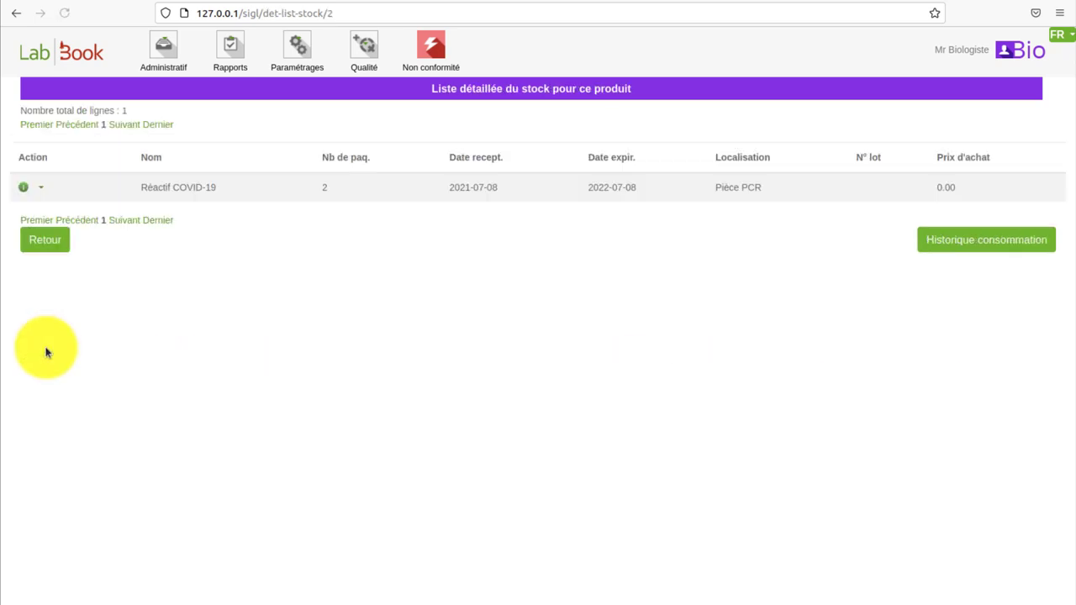
click(38, 189)
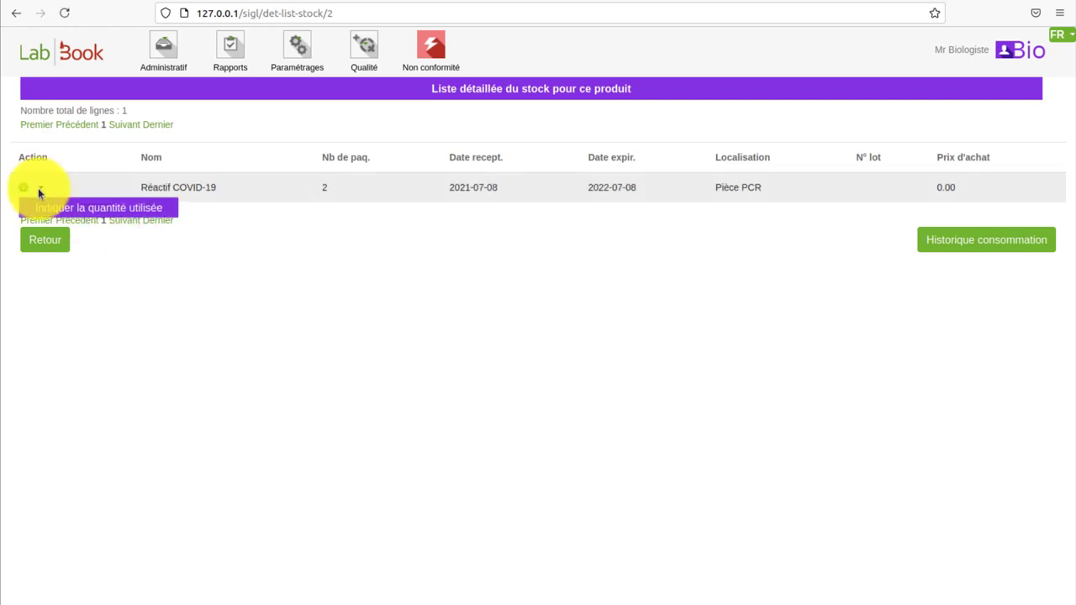
click(52, 210)
click(509, 114)
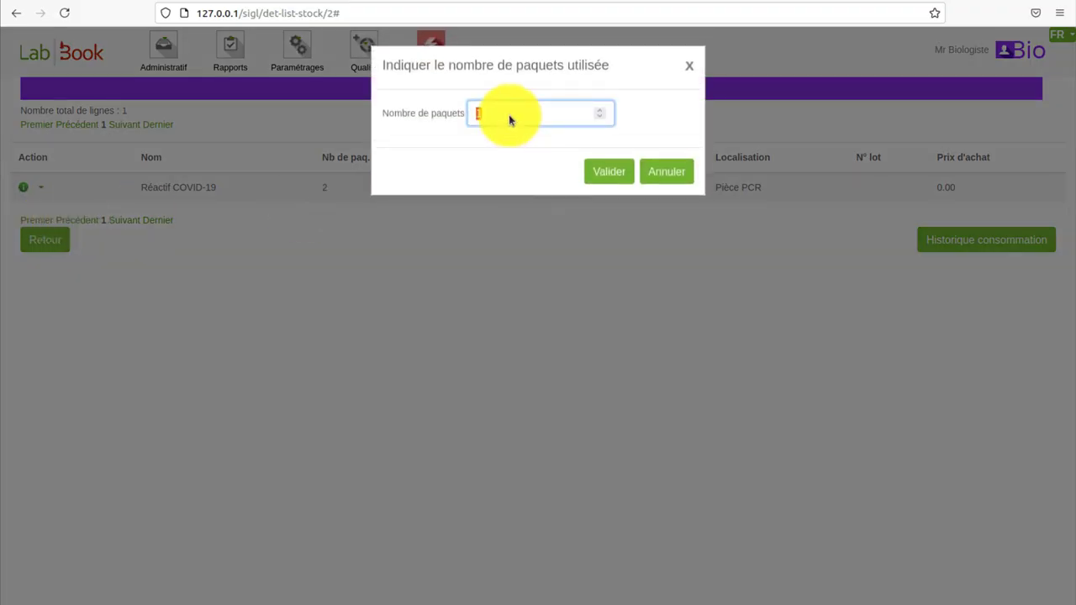
text(2)
click(609, 171)
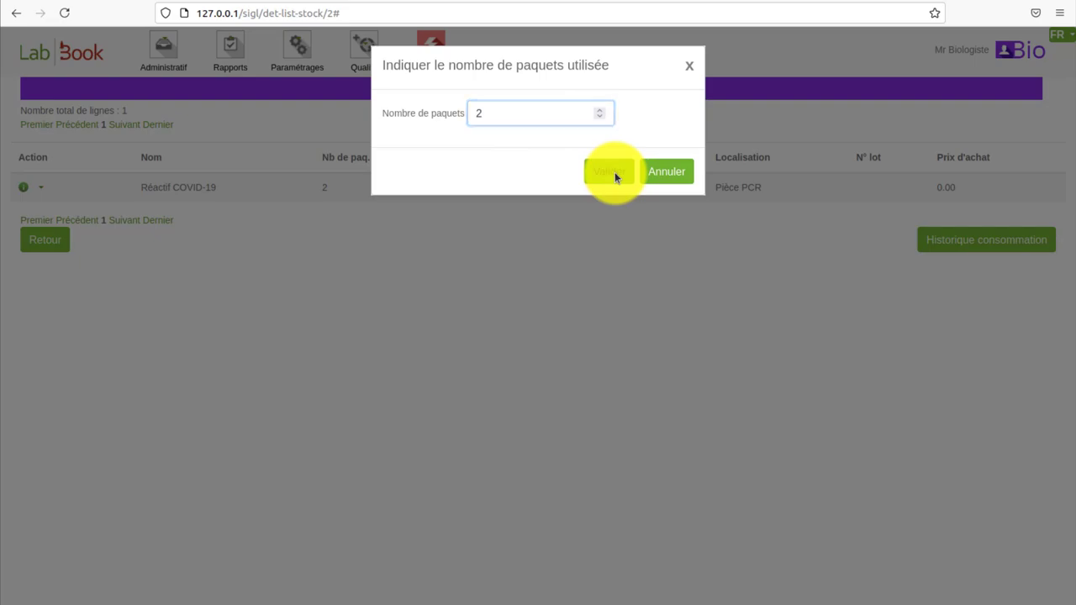
click(50, 217)
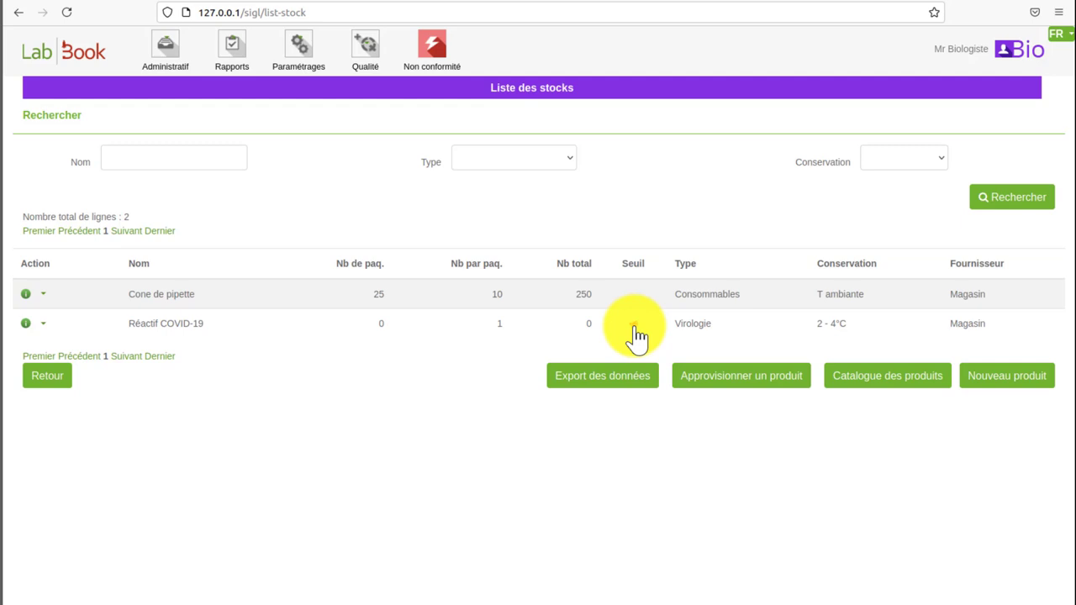
Start a new product supply for Cone de pipette with 5 packs
click(736, 382)
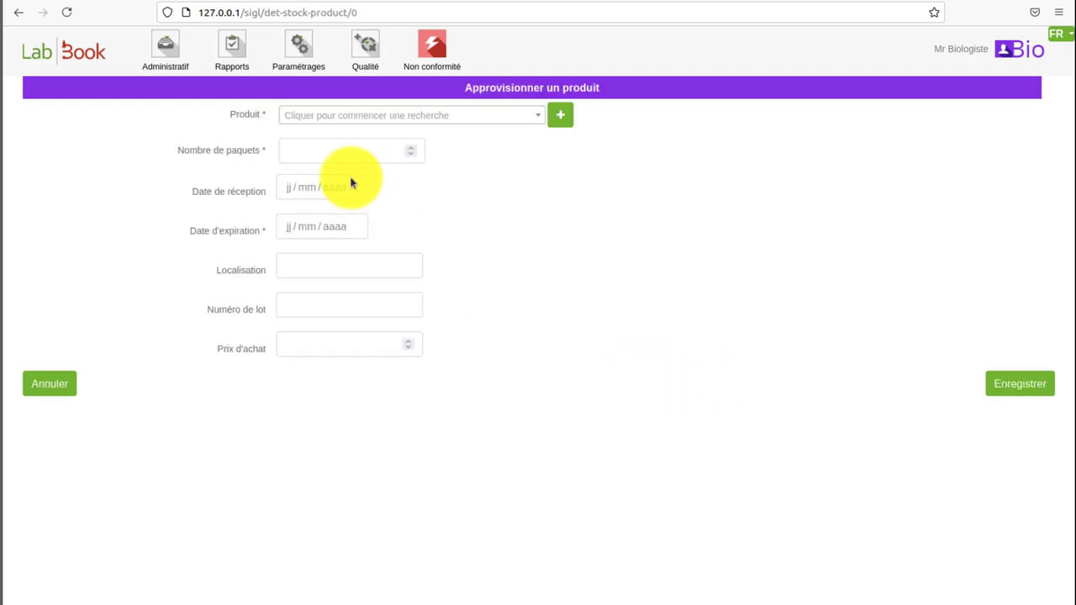
click(320, 118)
text(cone)
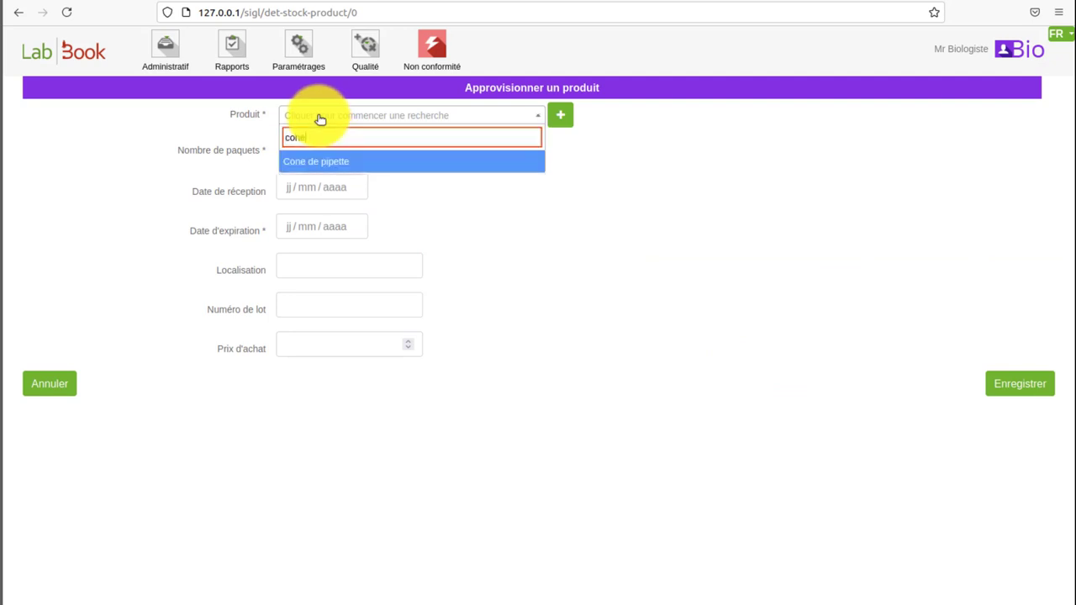
key(Return)
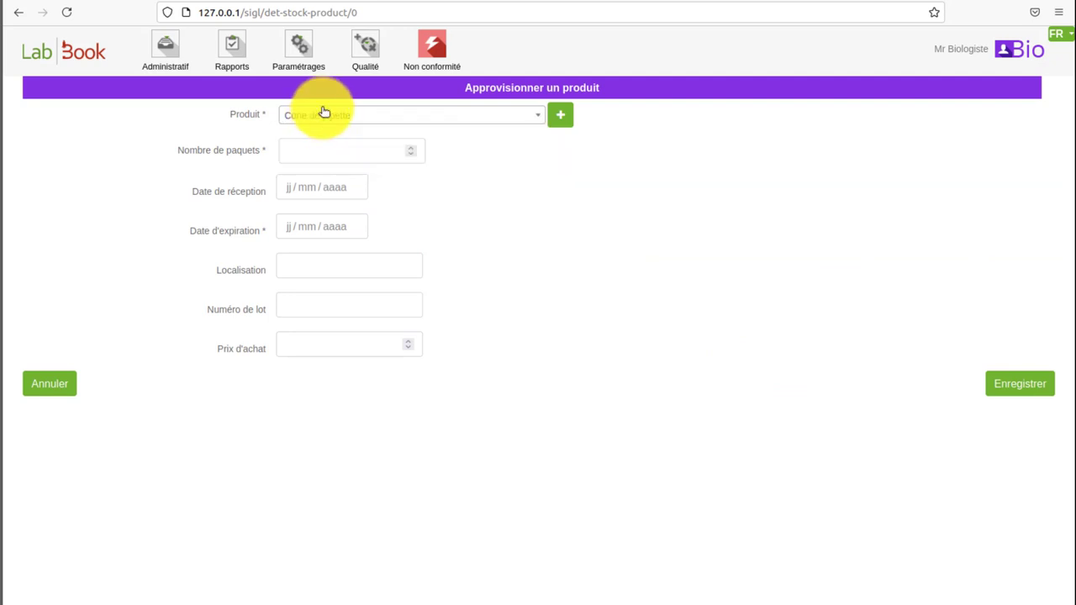
click(319, 151)
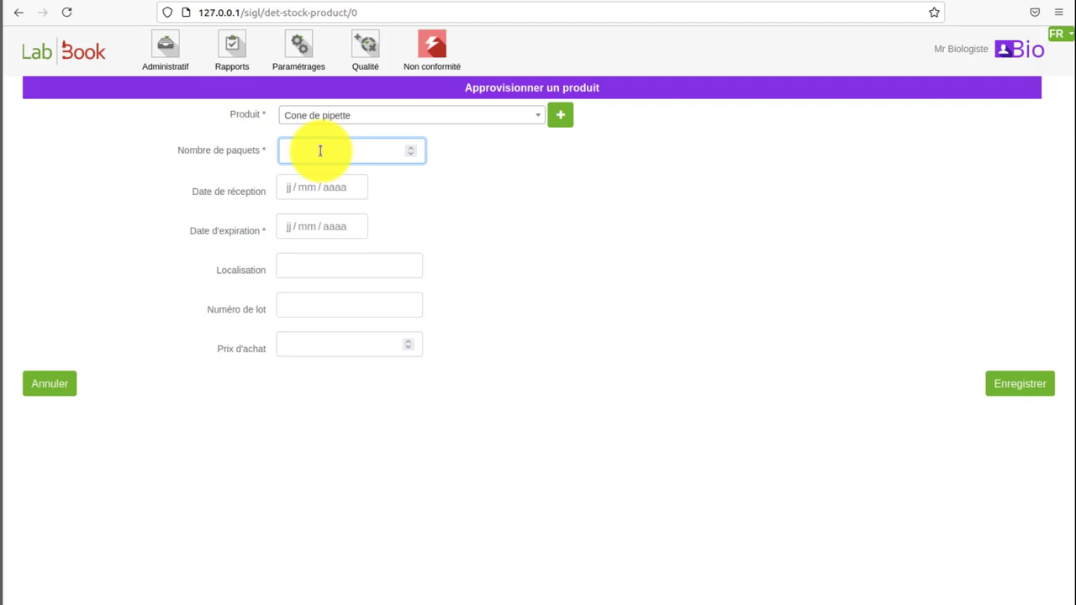
text(5)
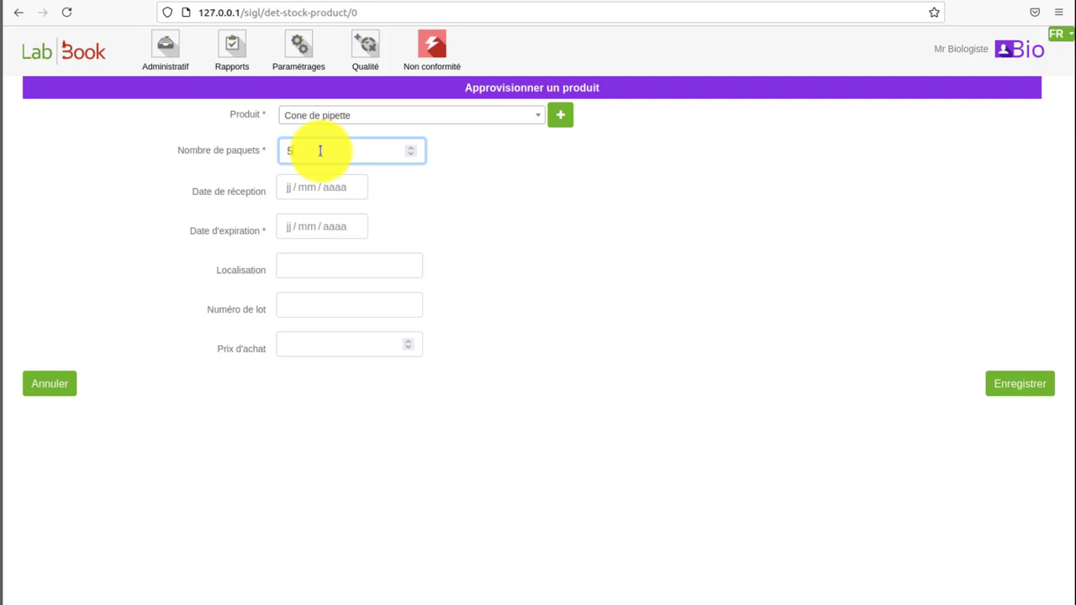
Set the supply's reception date to 08/07/2021 and expiration date to 01/07/2021, save it and refresh the stock list
click(305, 192)
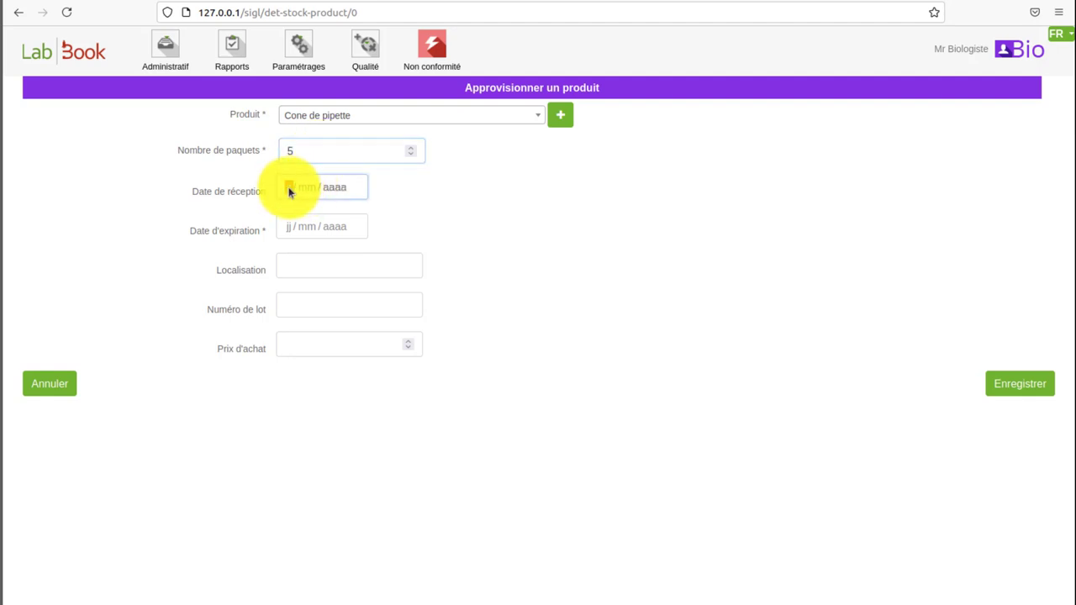
click(372, 278)
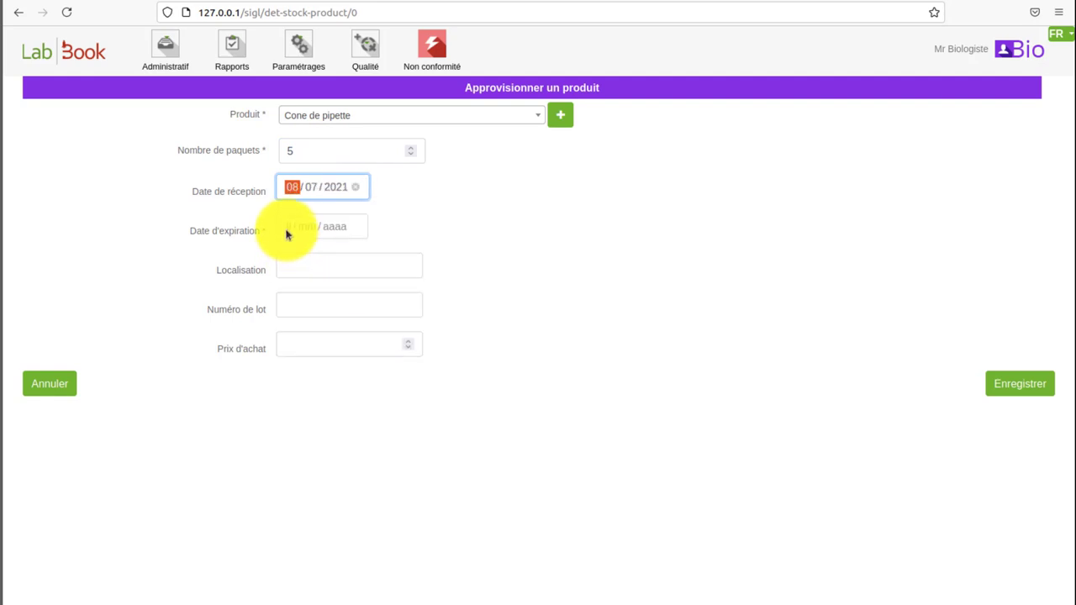
click(286, 227)
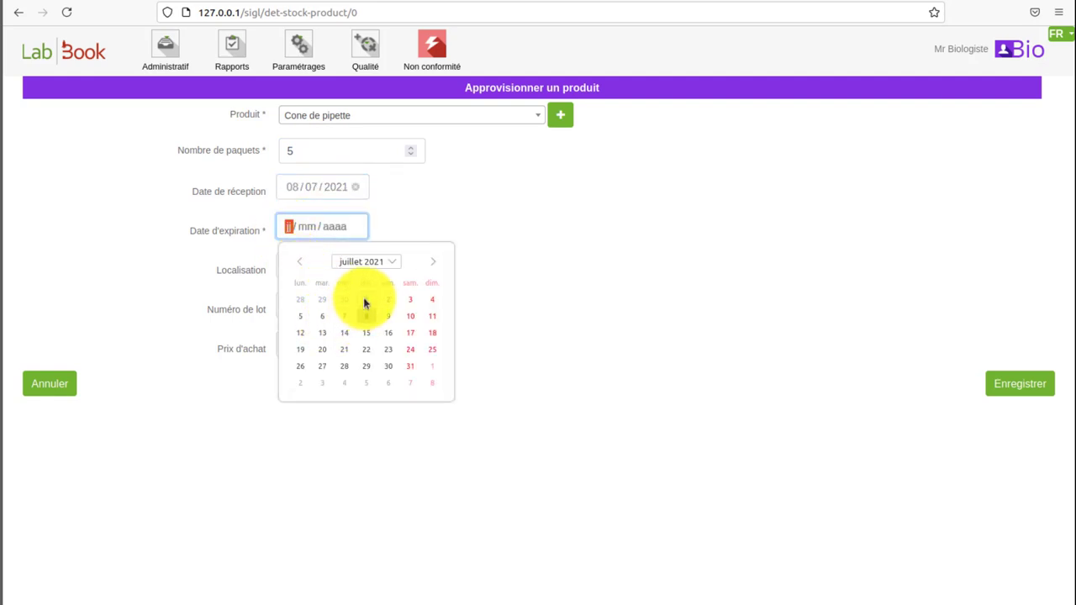
click(365, 301)
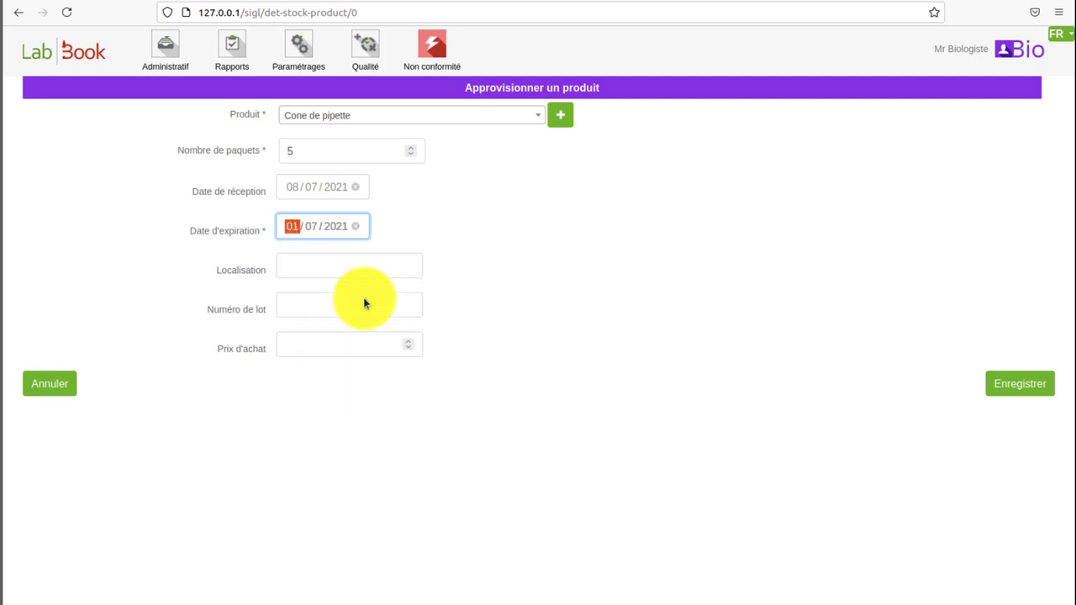
click(1003, 380)
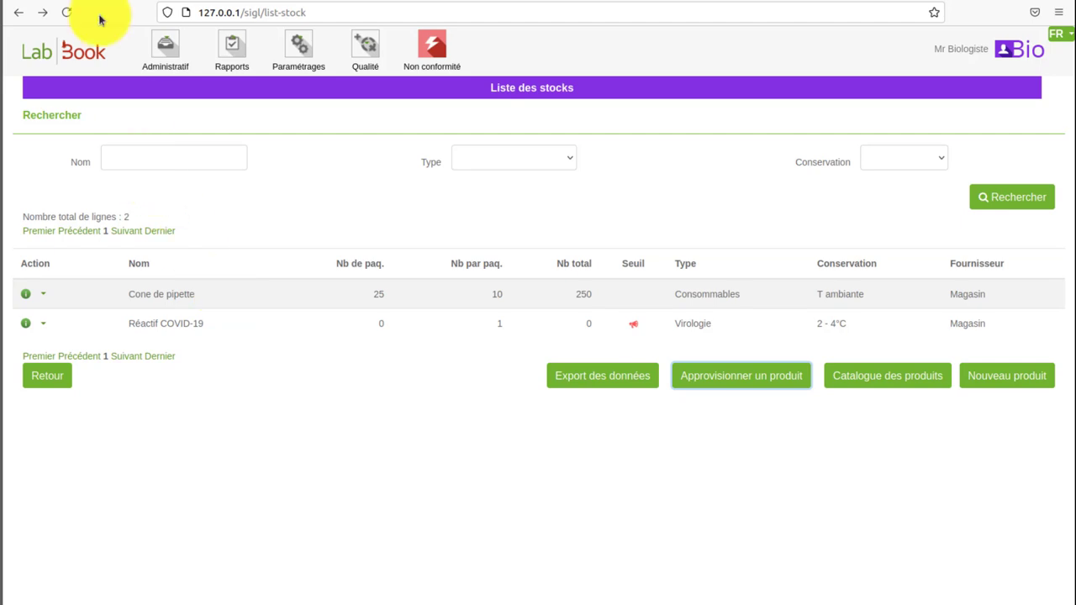
click(67, 11)
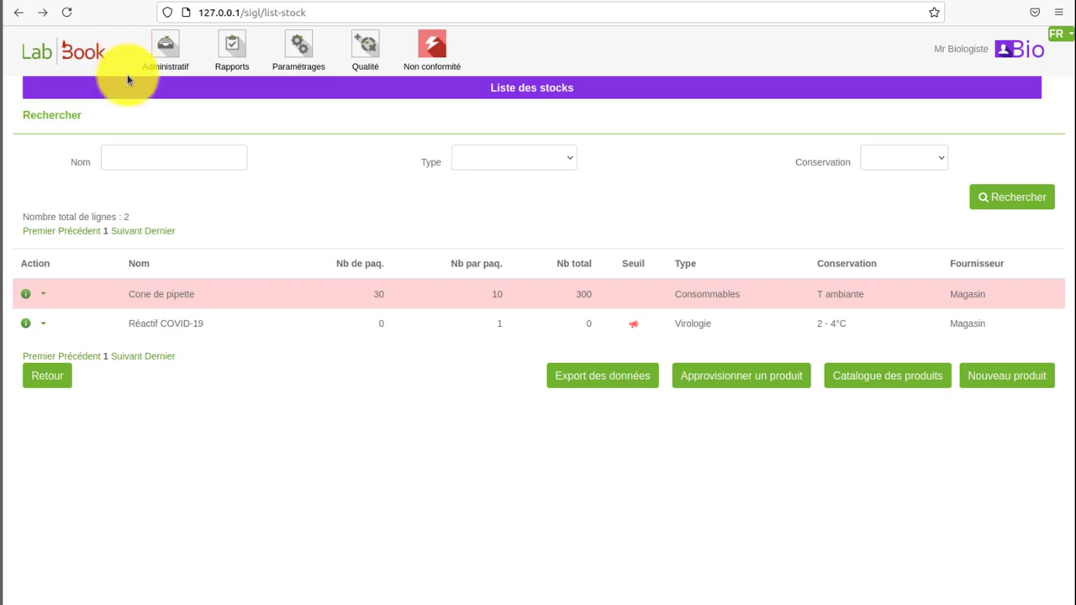
Review the expiration dates in the detailed stock of Cone de pipette and return to the stock list
click(45, 297)
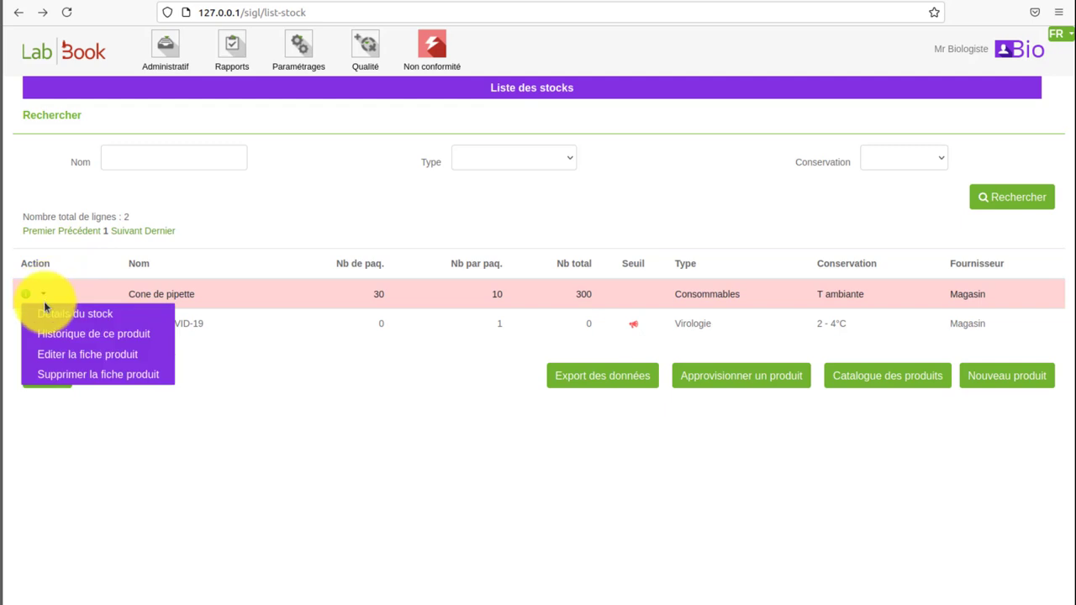
click(48, 312)
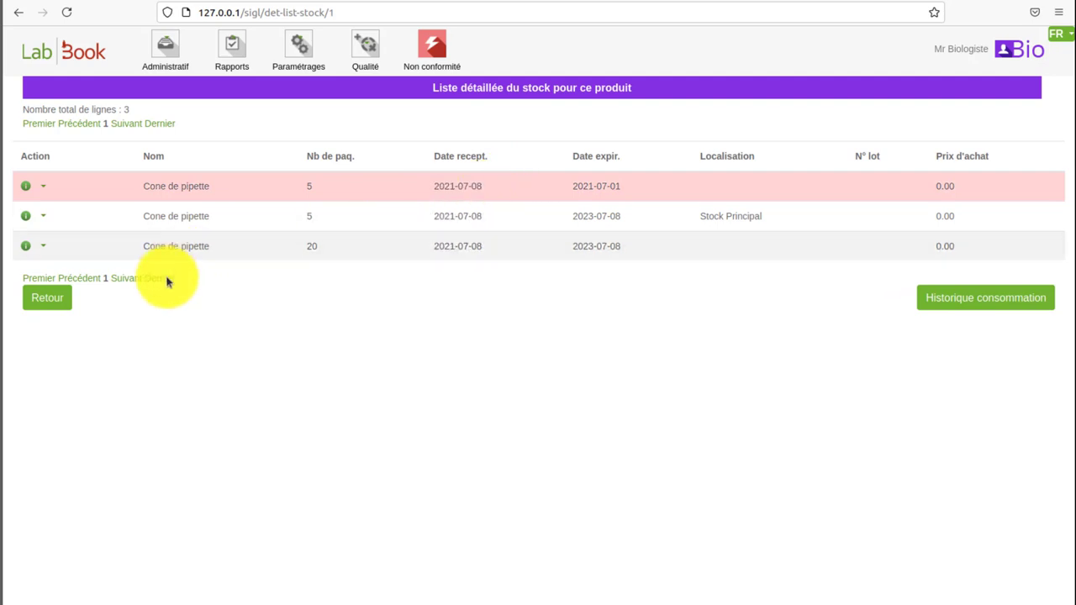
click(55, 300)
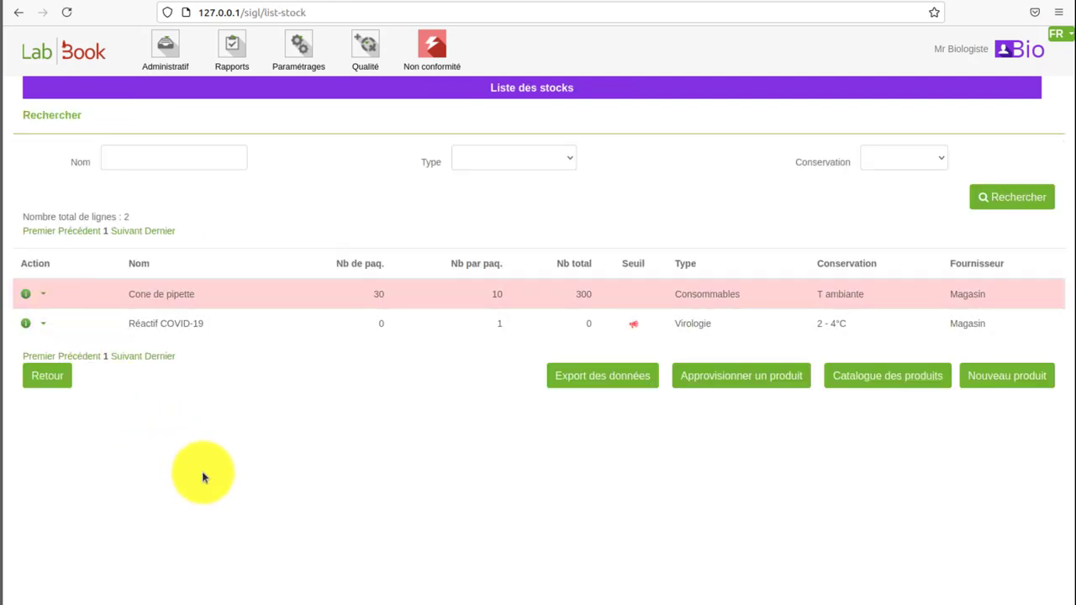